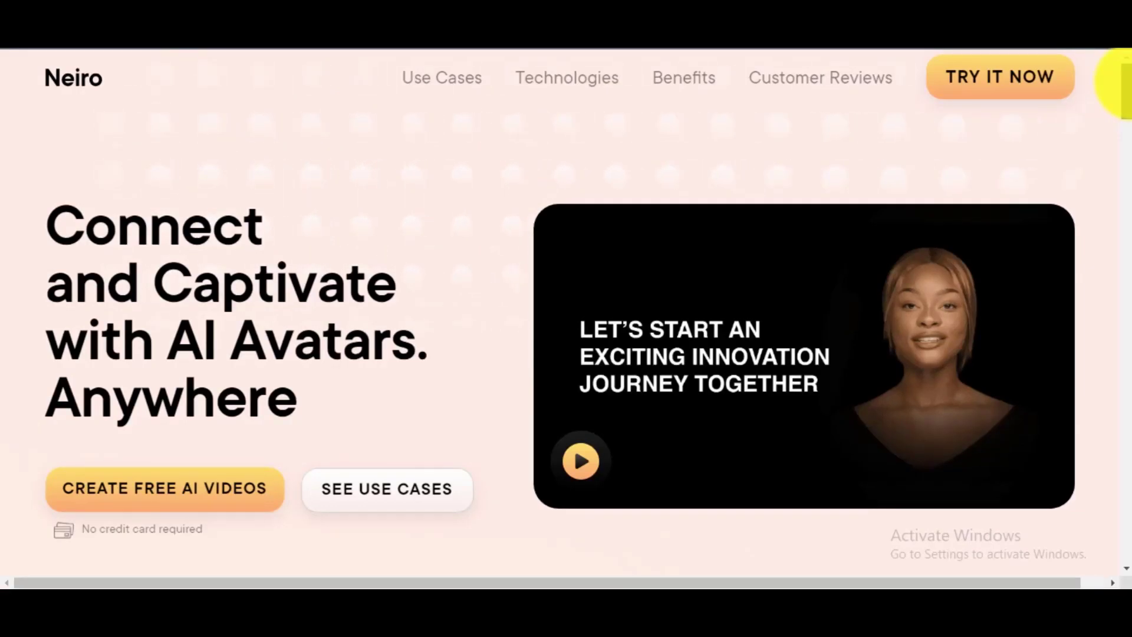
# Open Neiro Studio's free AI video creator and switch to Text to Speech.
pyautogui.moveTo(1124, 82)
pyautogui.mouseDown()
pyautogui.moveTo(1124, 282)
pyautogui.moveTo(1123, 83)
pyautogui.mouseUp()
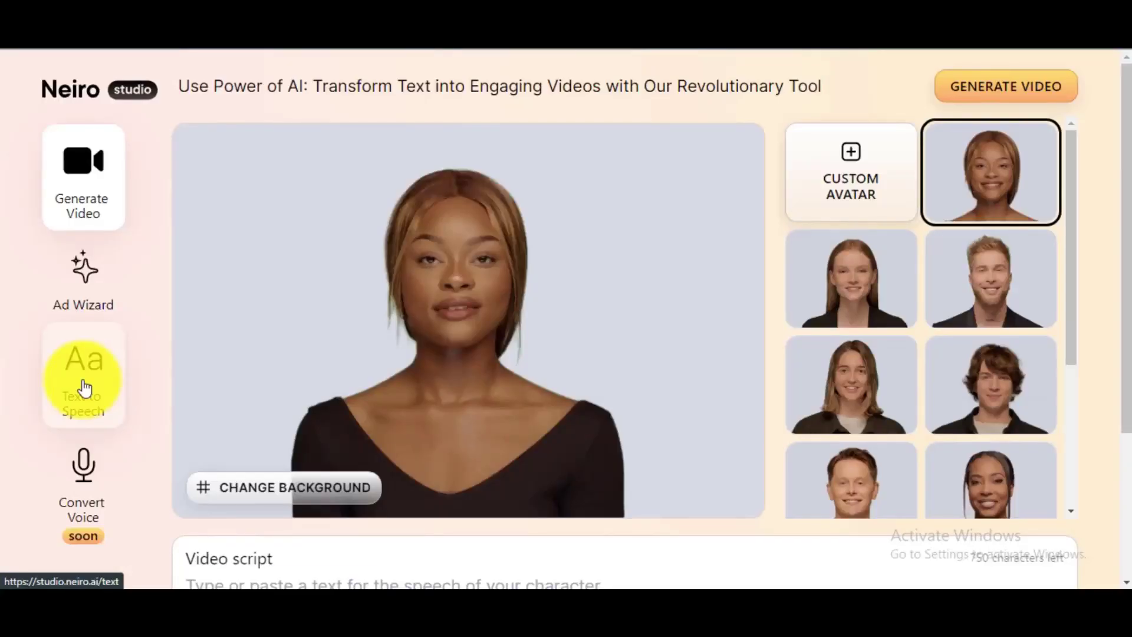
pyautogui.click(85, 387)
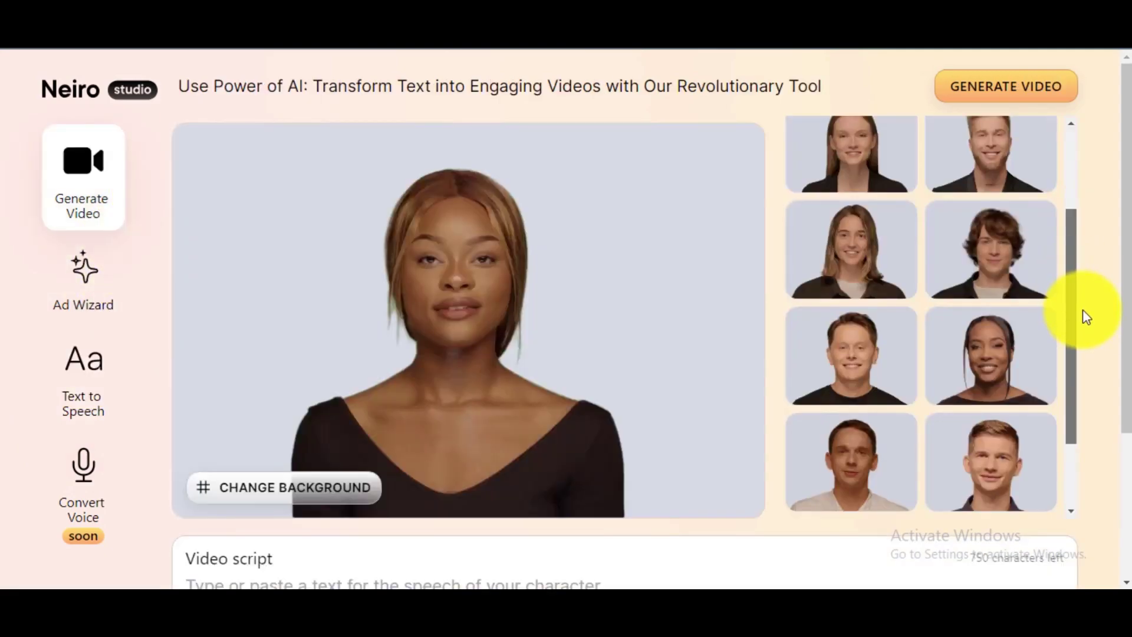
pyautogui.scroll(2, 1084, 248)
pyautogui.scroll(-2, 1087, 348)
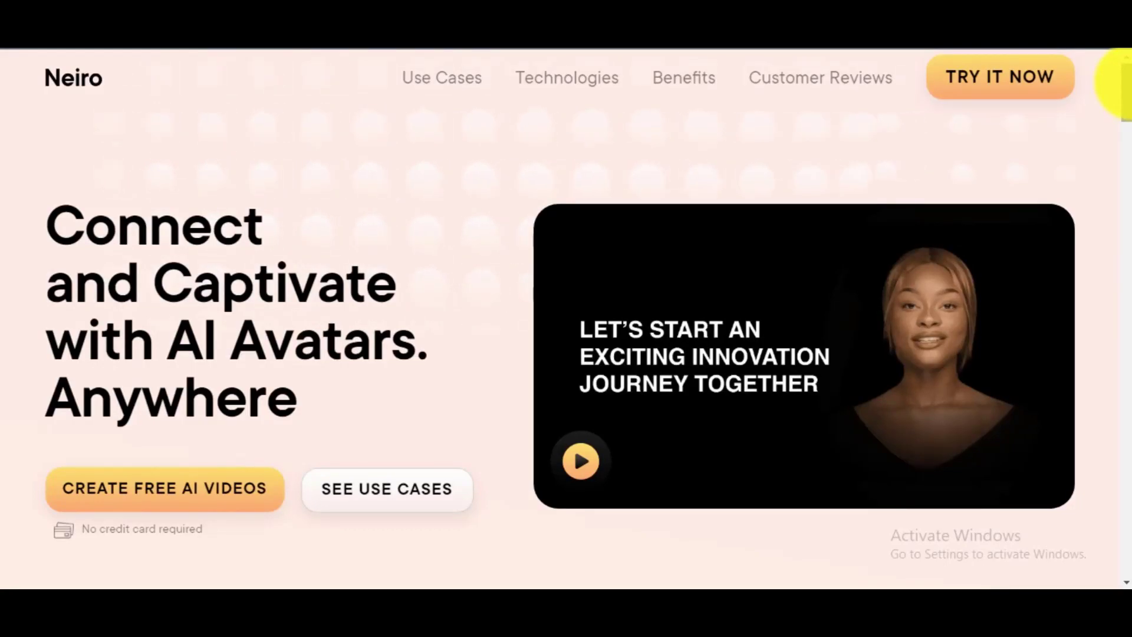
pyautogui.moveTo(1123, 82)
pyautogui.mouseDown()
pyautogui.moveTo(1123, 280)
pyautogui.moveTo(1124, 74)
pyautogui.mouseUp()
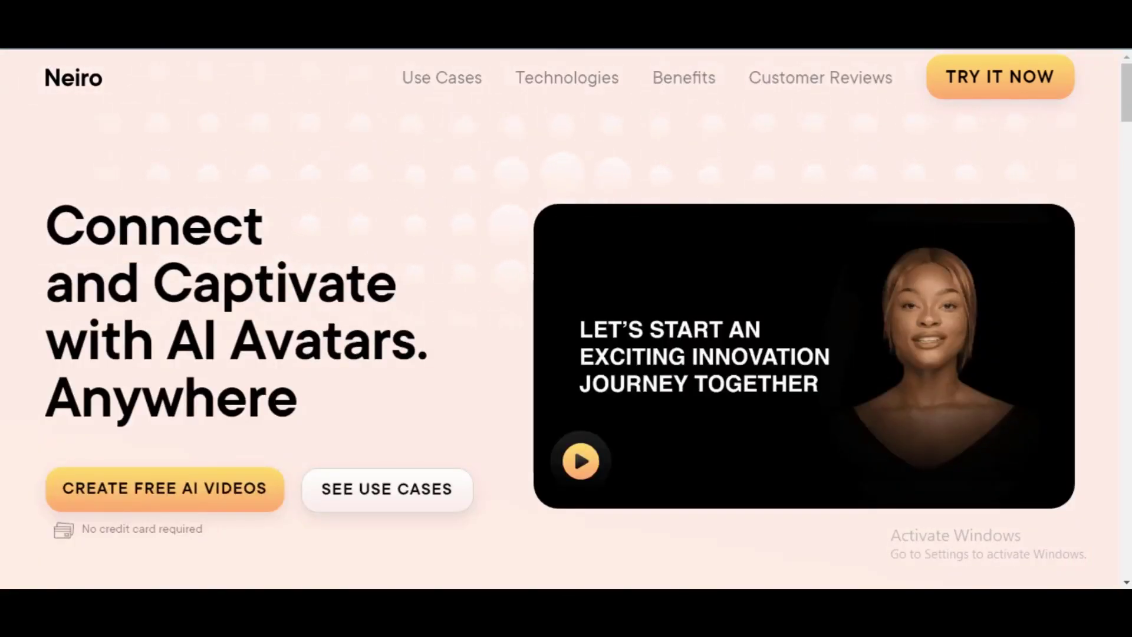
pyautogui.click(155, 492)
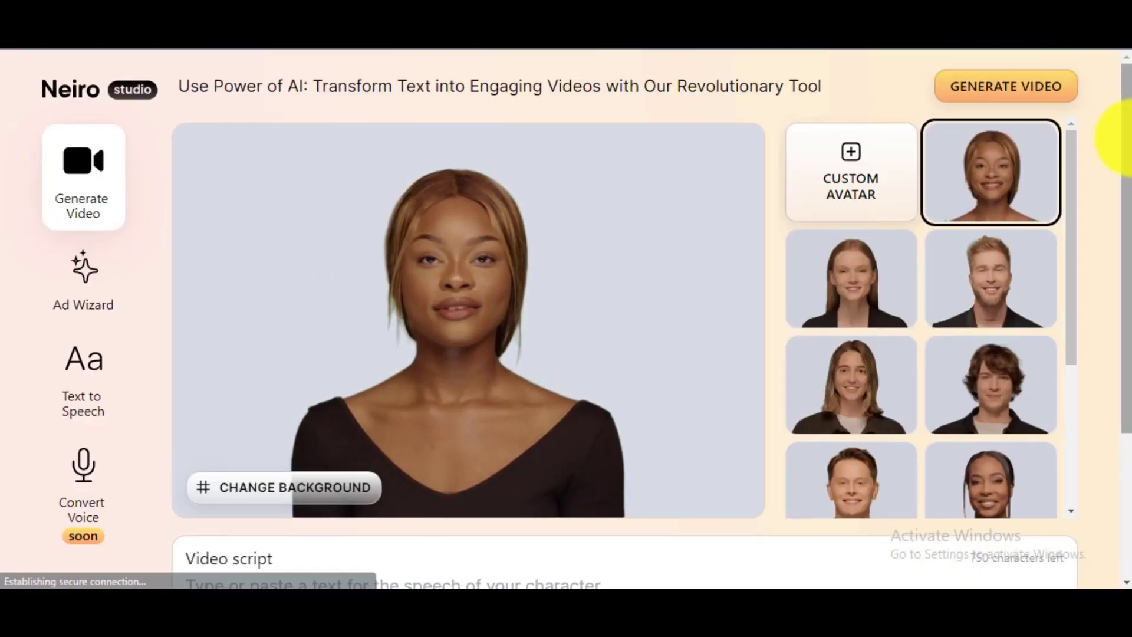
pyautogui.moveTo(1126, 121); pyautogui.dragTo(1125, 72)
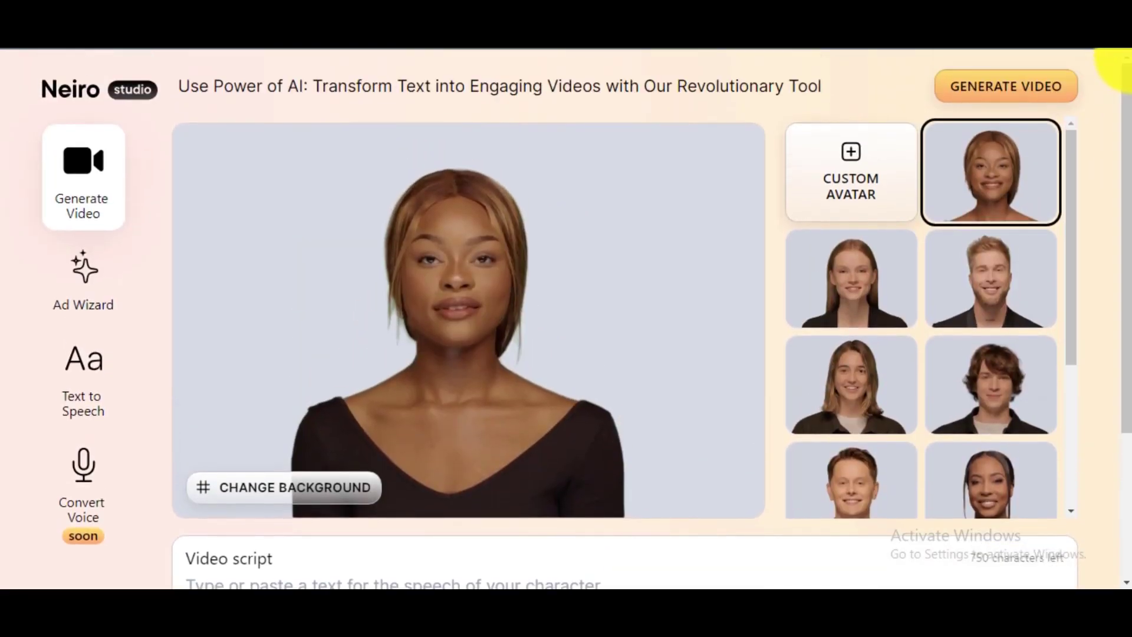
pyautogui.click(84, 387)
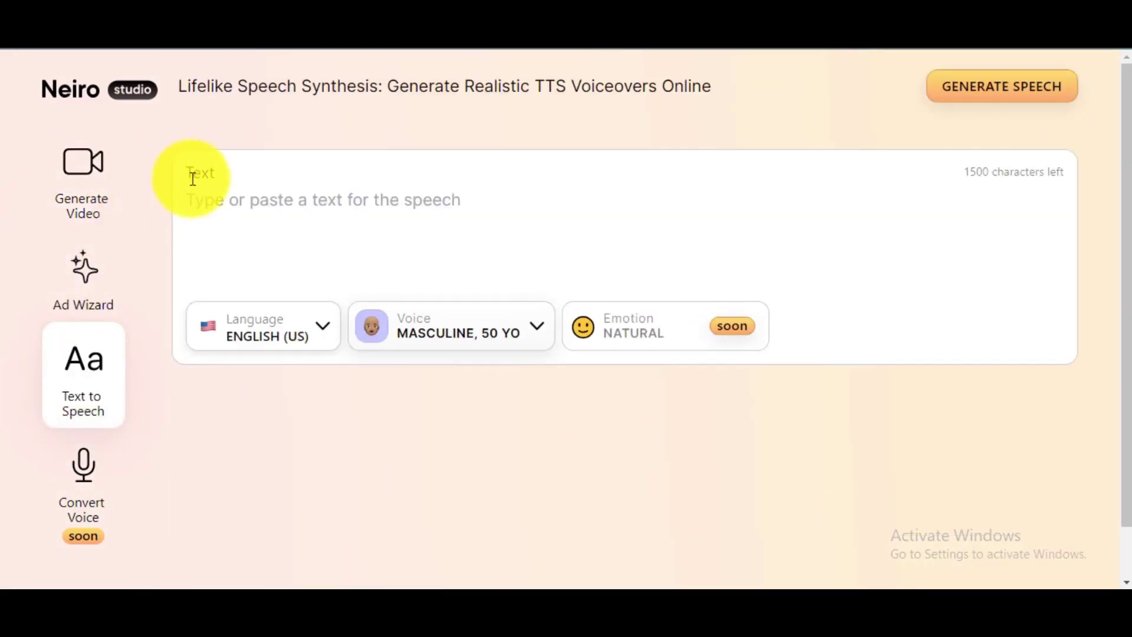
# Paste the AI-channel welcome script as the speech text, keeping English (US).
pyautogui.rightClick(345, 207)
pyautogui.click(396, 339)
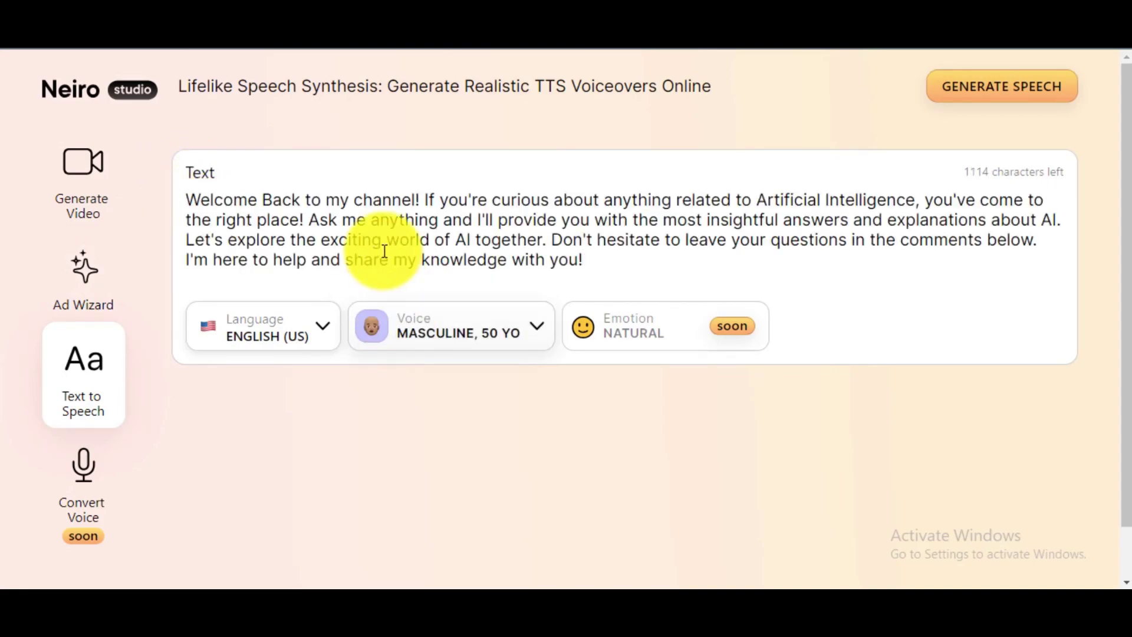
pyautogui.click(323, 336)
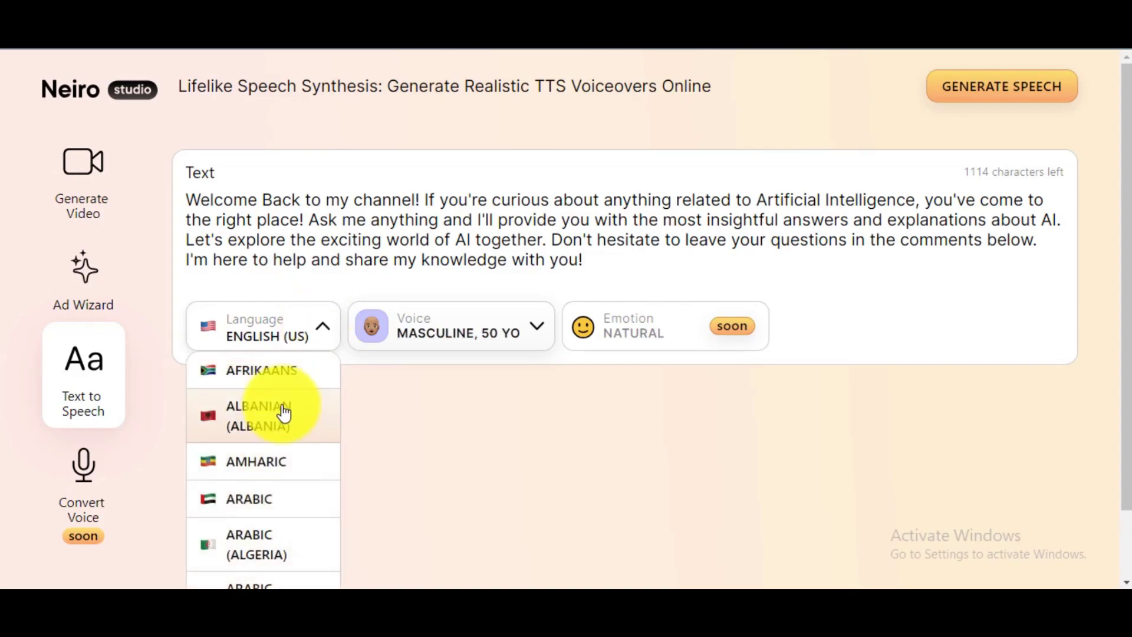
pyautogui.scroll(-1, 277, 487)
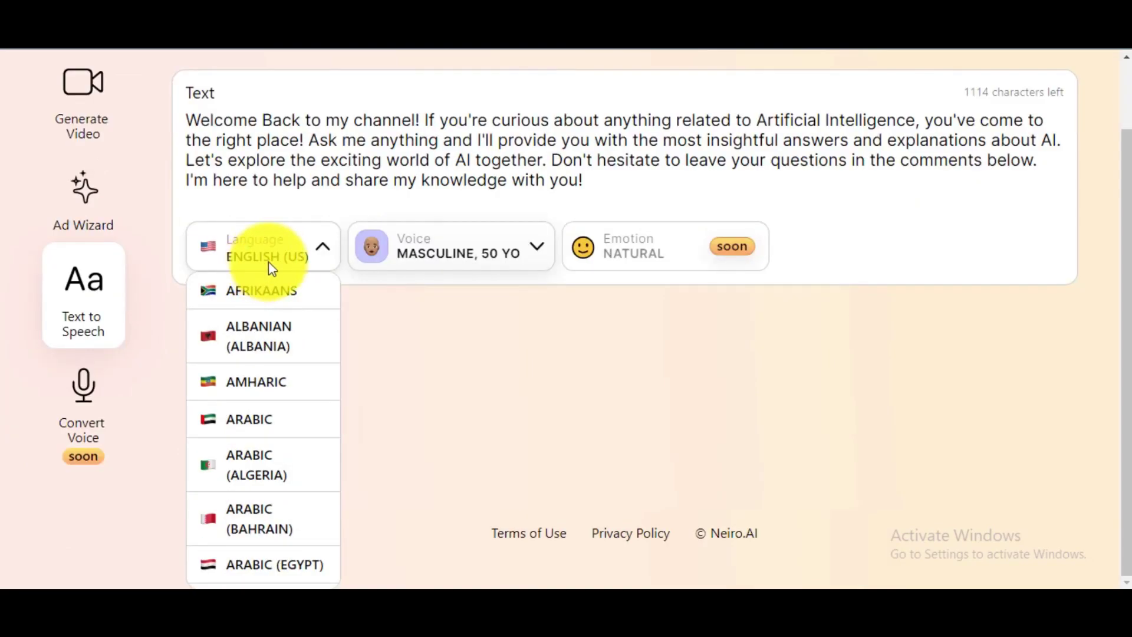
pyautogui.click(326, 250)
# Preview voices and save the Feminine, 32 yo voice.
pyautogui.click(486, 270)
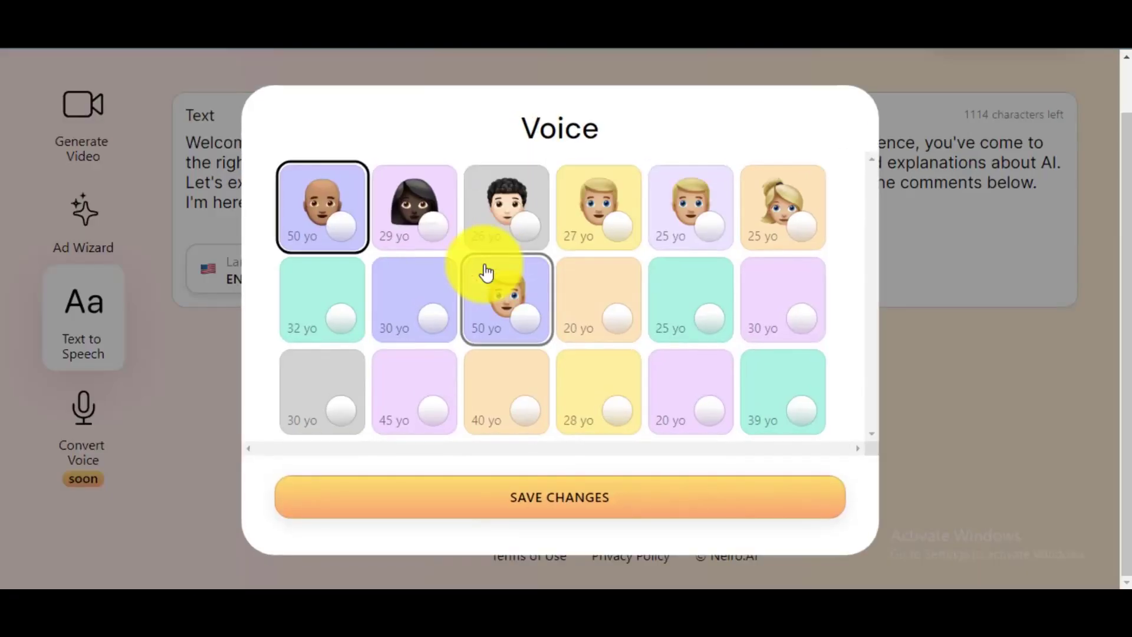
pyautogui.click(349, 417)
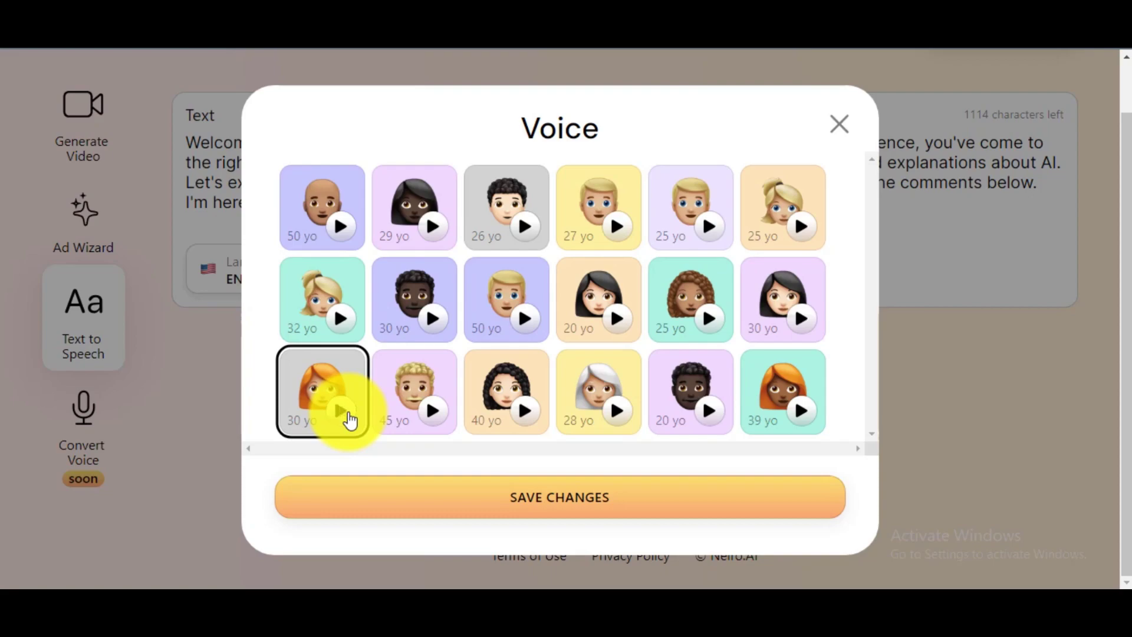
pyautogui.click(344, 326)
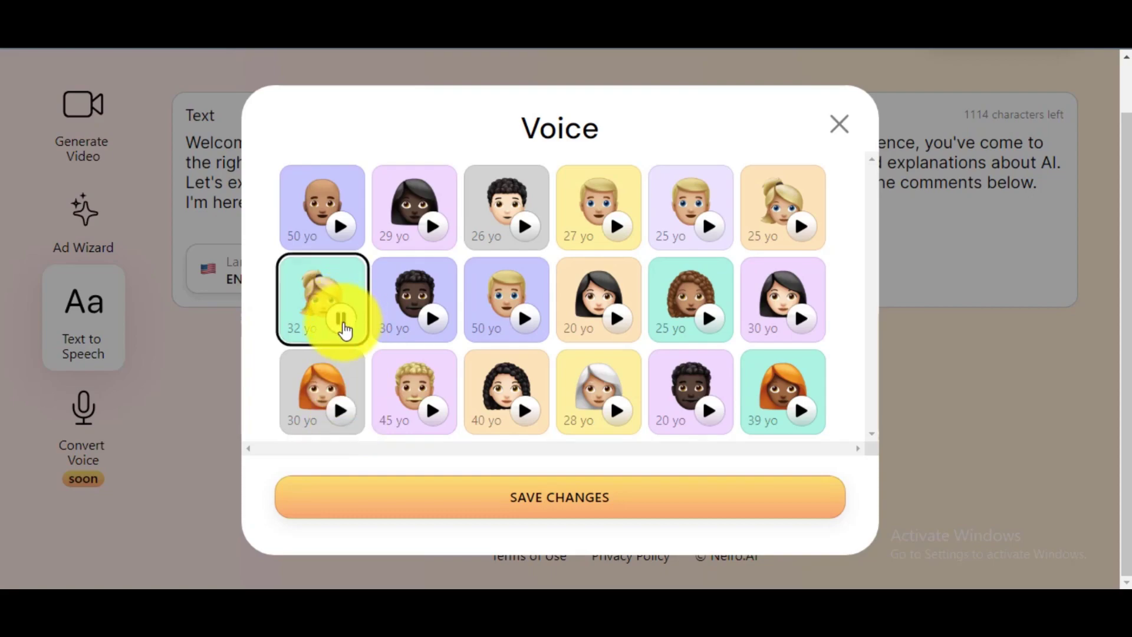
pyautogui.click(525, 493)
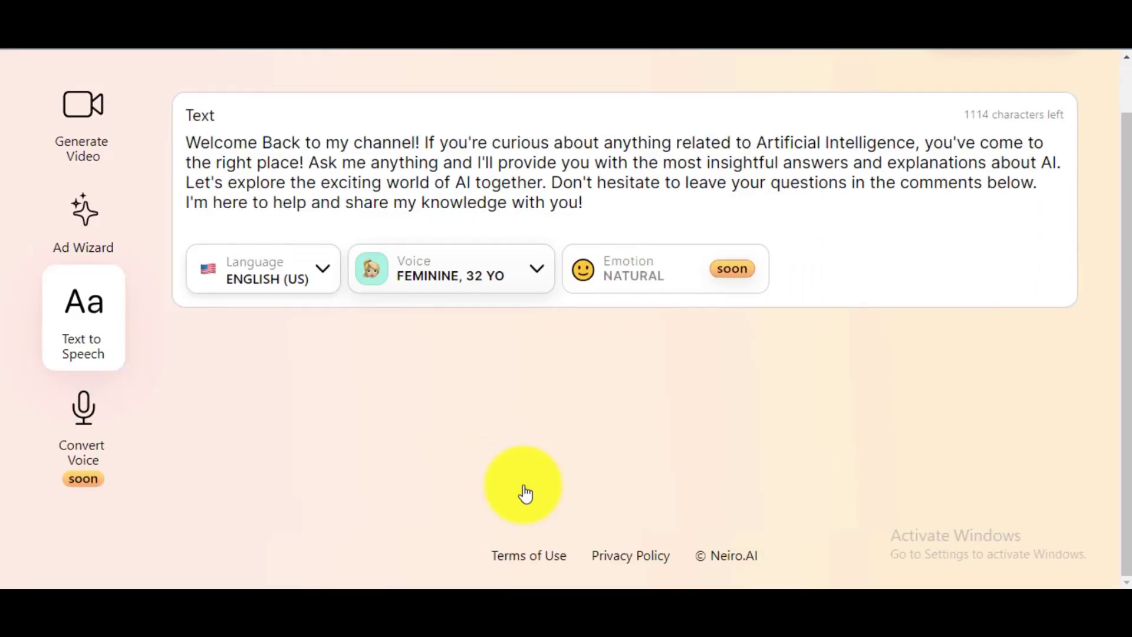
pyautogui.scroll(1, 1111, 265)
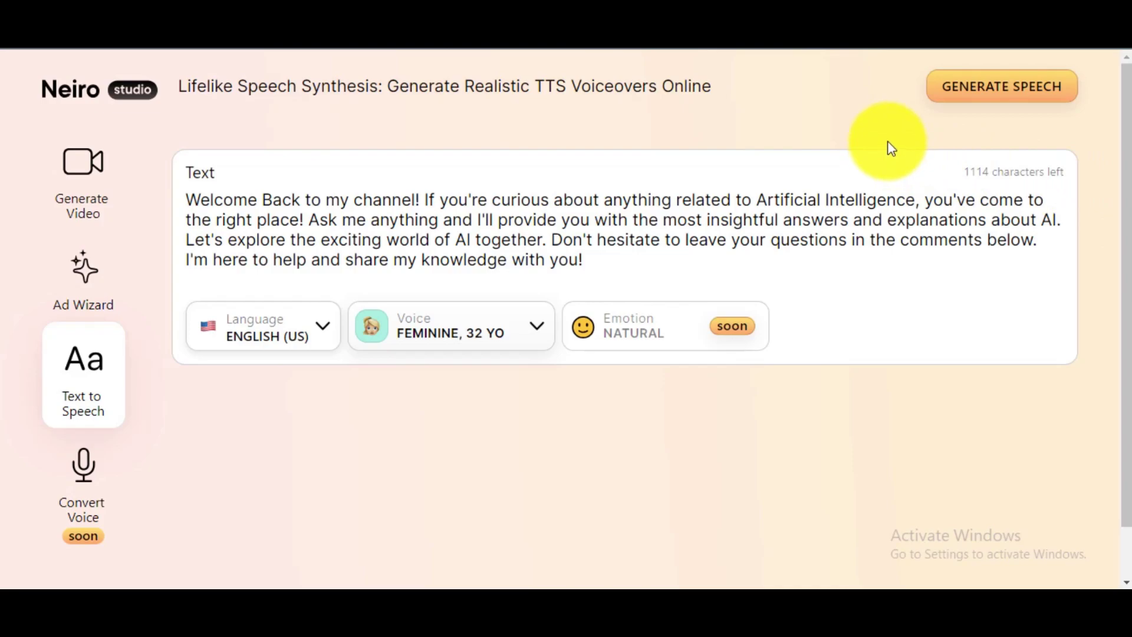
# Generate the 0.39 WAV speech clip of the welcome script and copy its link.
pyautogui.click(998, 96)
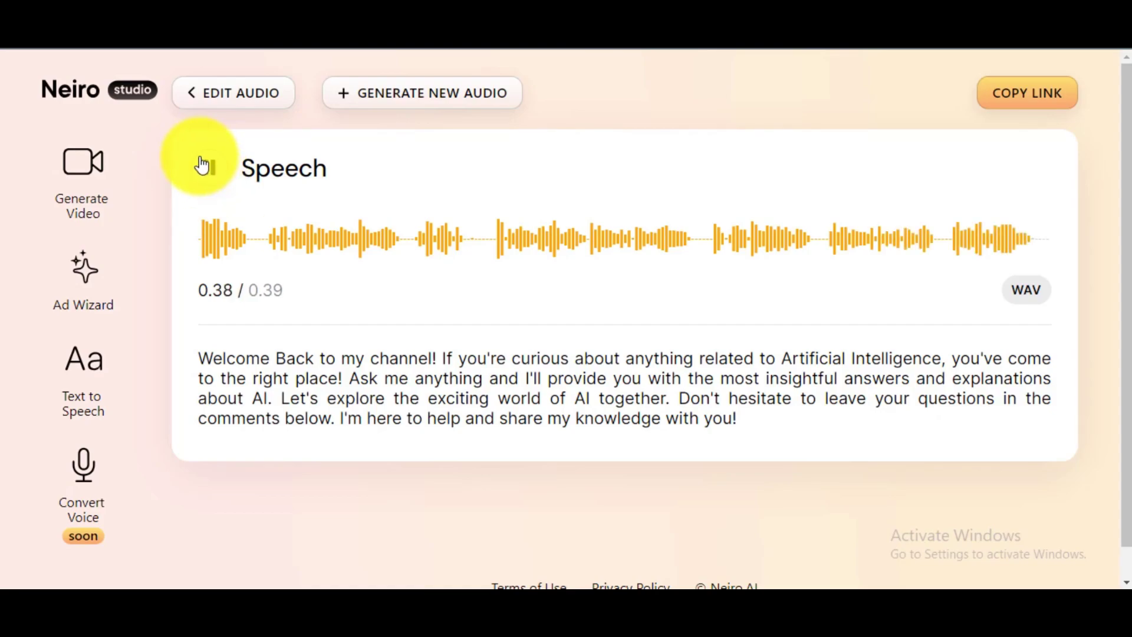
pyautogui.click(1032, 105)
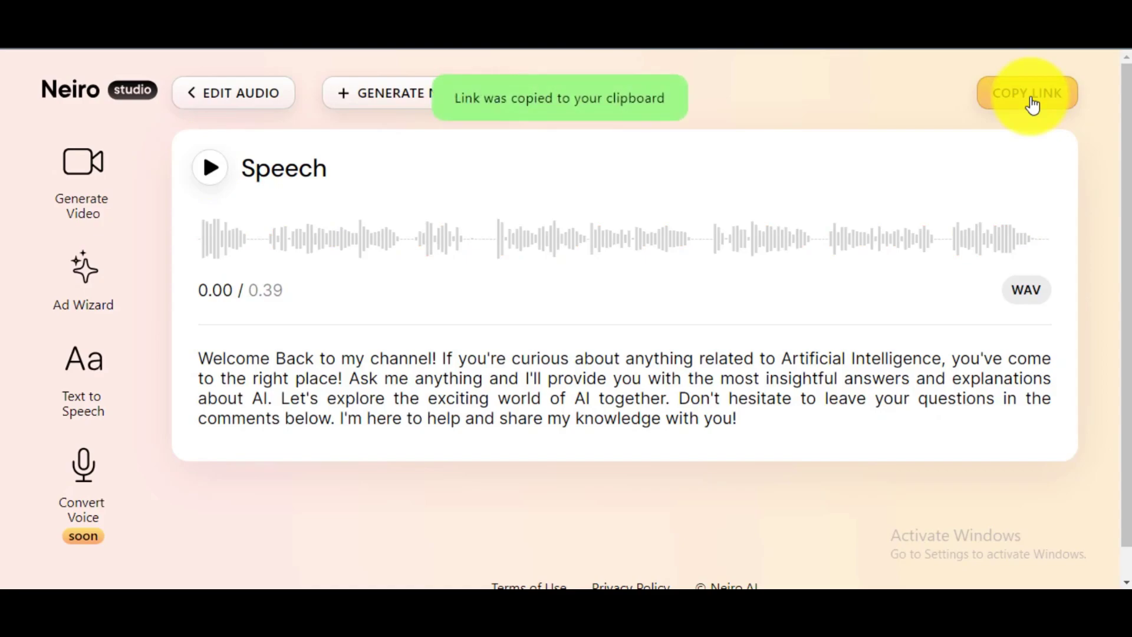
# Open the copied speech link in a new Chrome tab, play the audio, and reach its Download option.
pyautogui.hotkey('ctrl', 't')
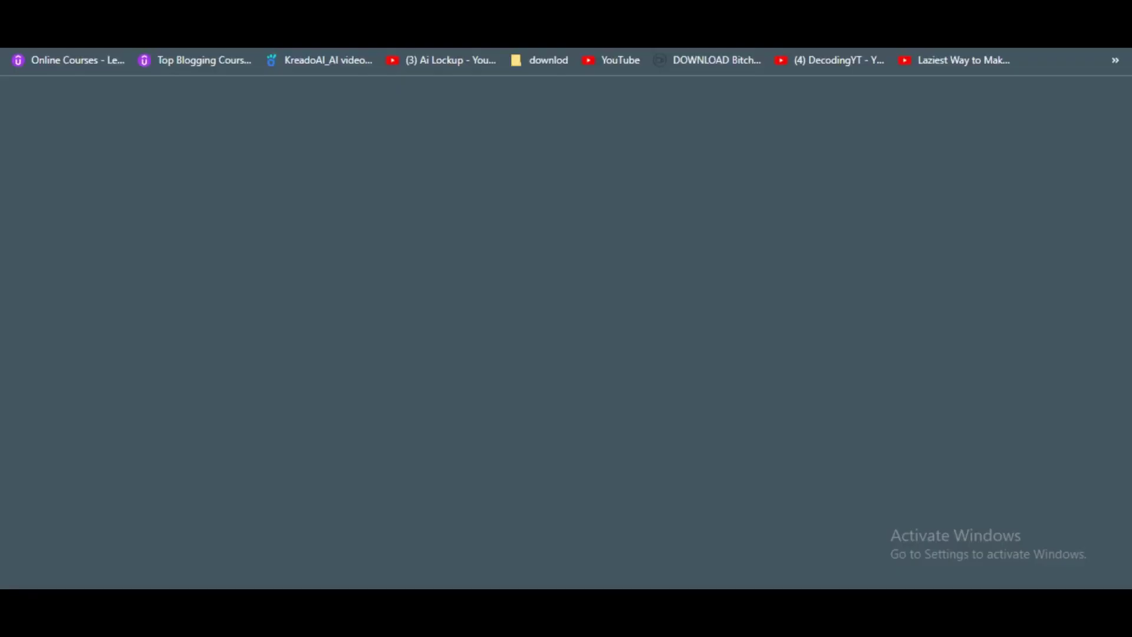
pyautogui.hotkey('ctrl', 'v')
pyautogui.press('Return')
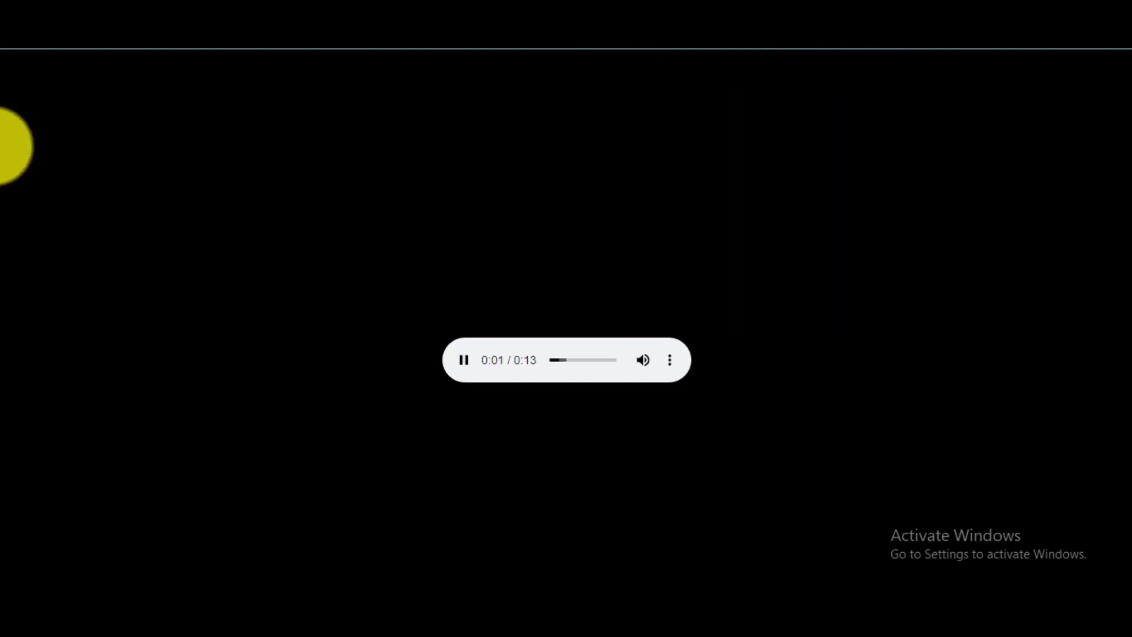
pyautogui.click(463, 359)
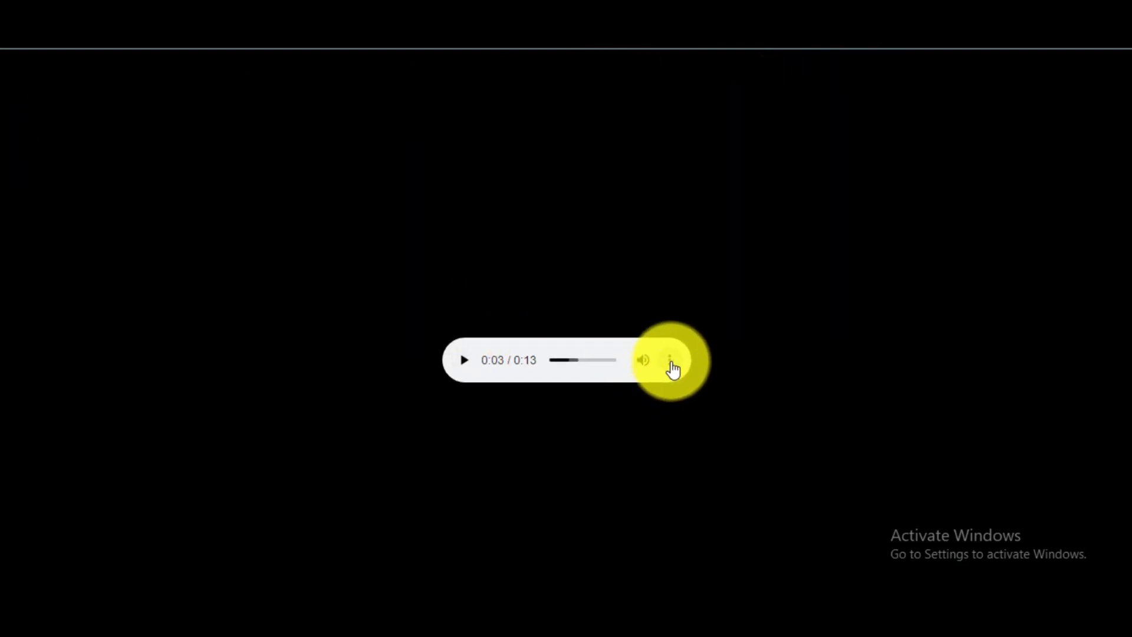
pyautogui.click(672, 364)
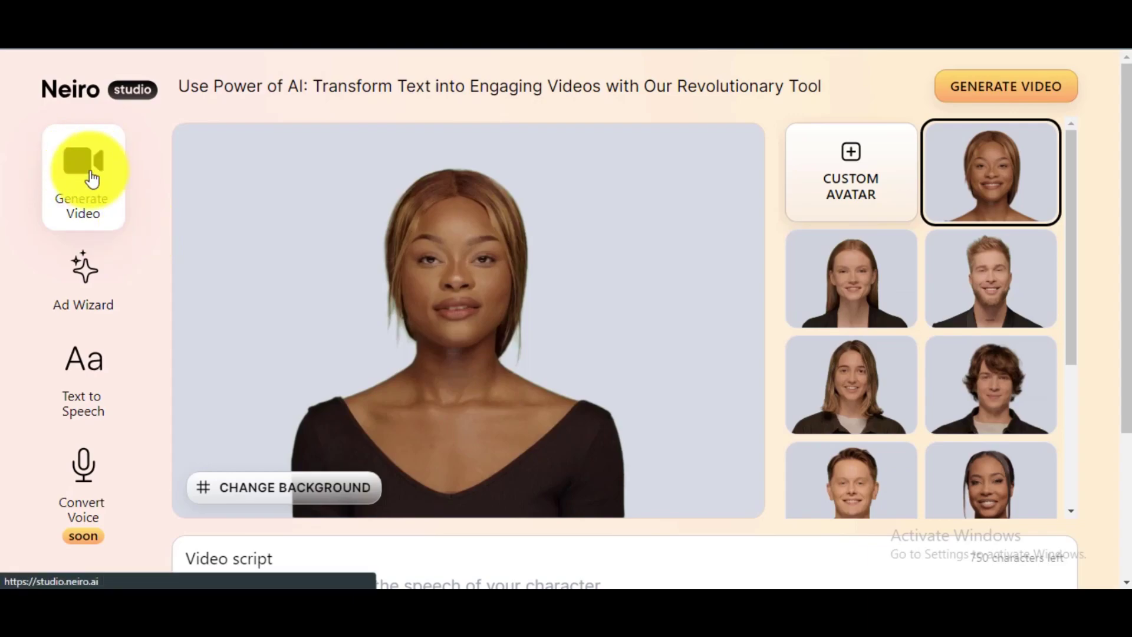
# Pick the long-haired woman in the beige blazer from the bottom of the avatar grid.
pyautogui.scroll(-1, 1074, 188)
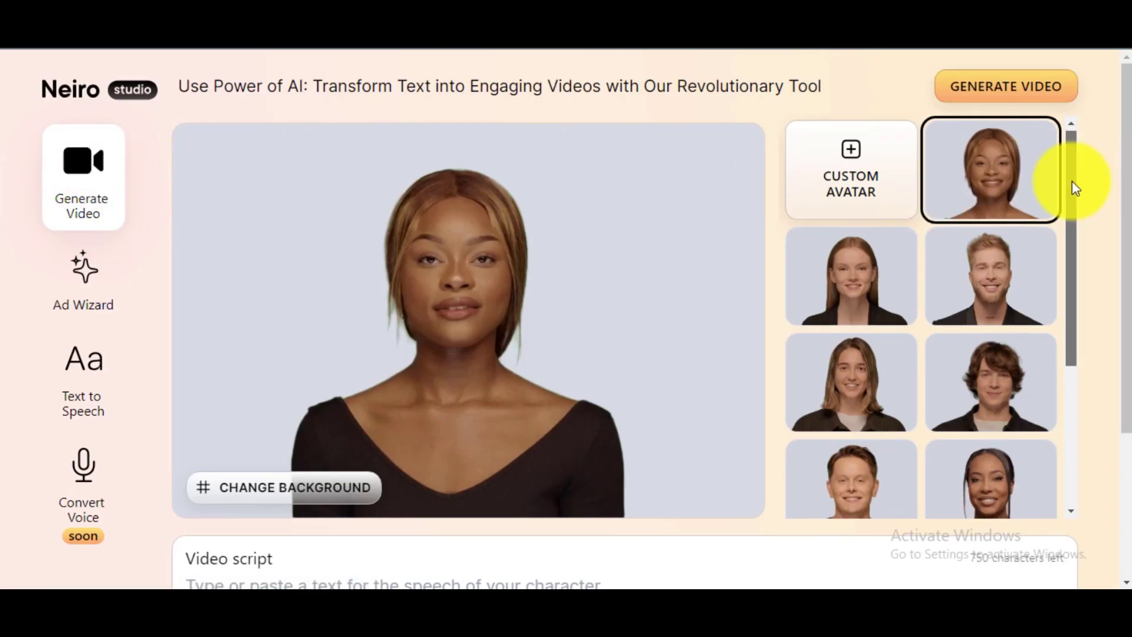
pyautogui.scroll(-3, 1074, 187)
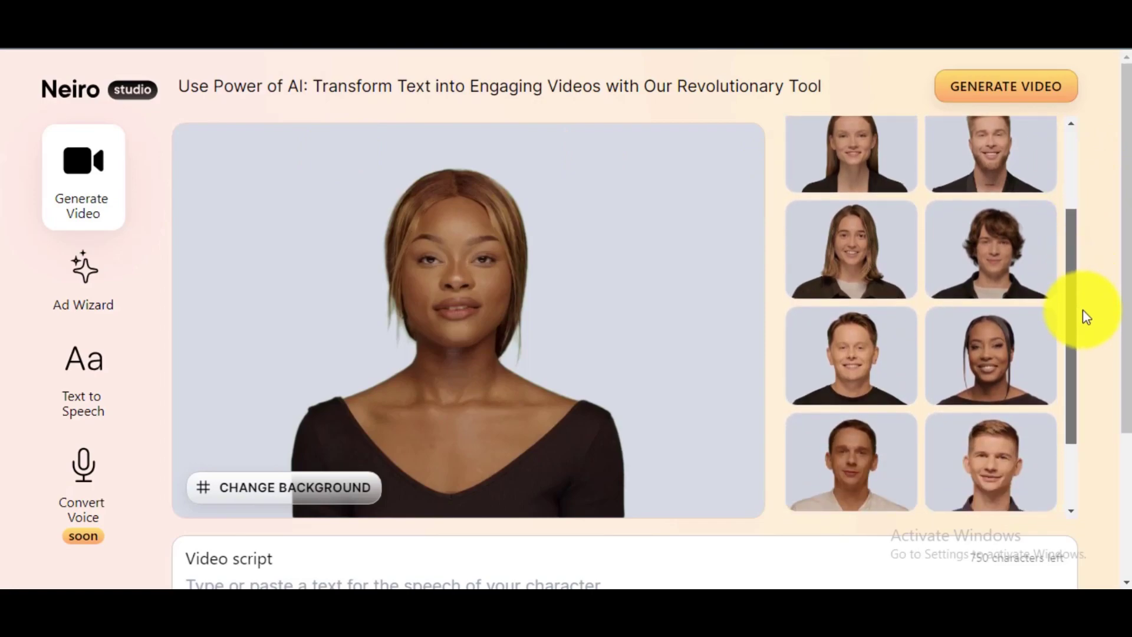
pyautogui.scroll(-2, 975, 475)
pyautogui.scroll(2, 1071, 365)
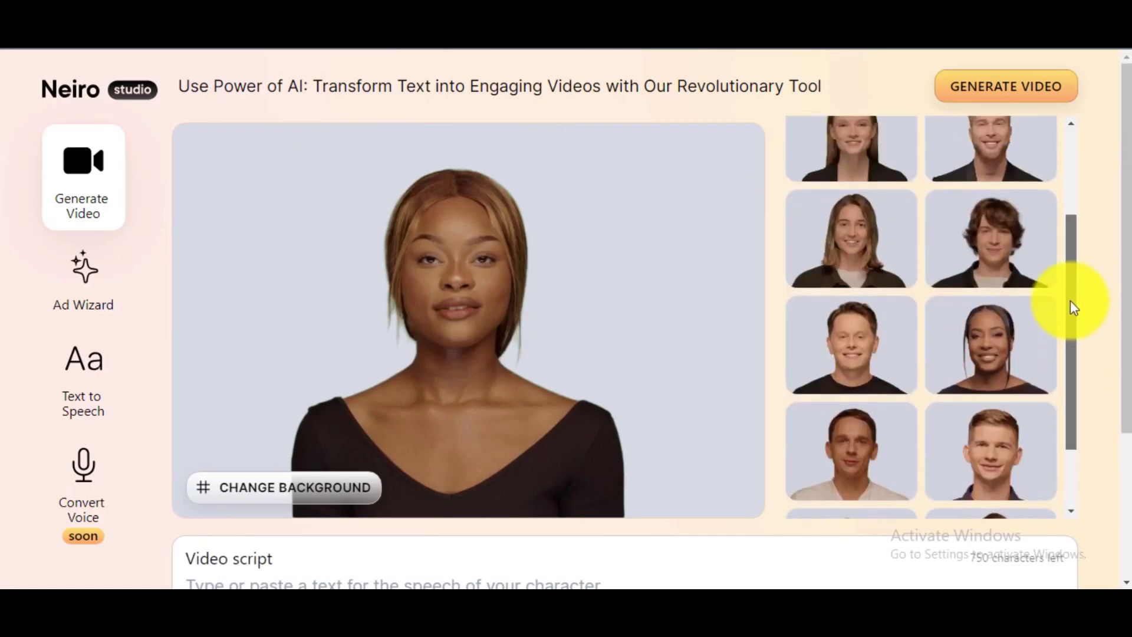
pyautogui.scroll(3, 1072, 302)
pyautogui.moveTo(1068, 309); pyautogui.dragTo(1068, 490)
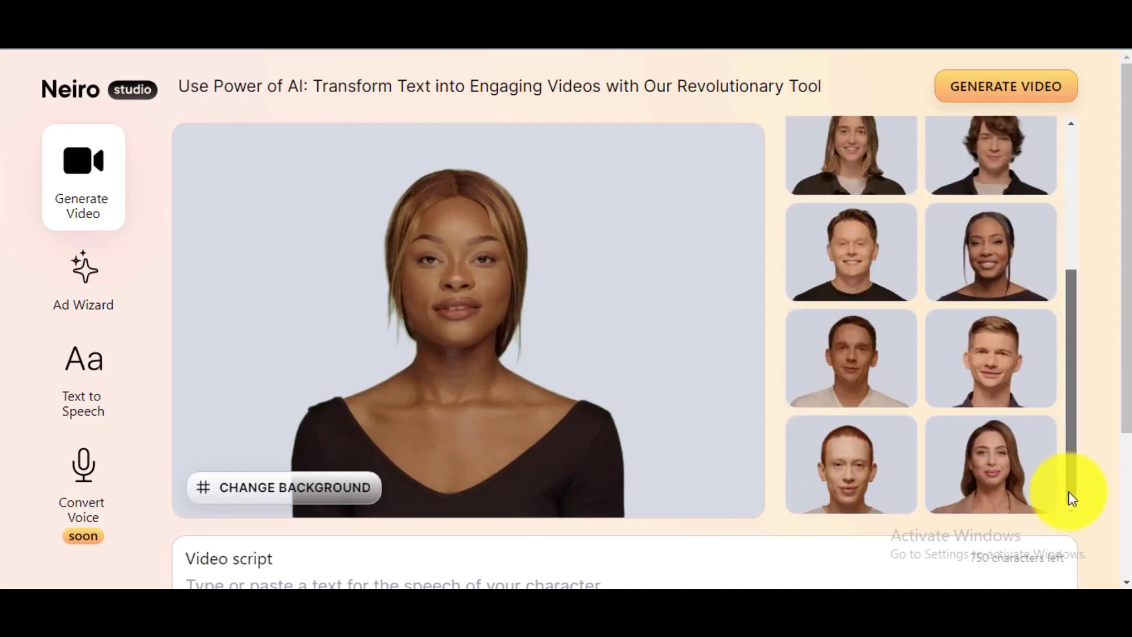
pyautogui.click(1009, 478)
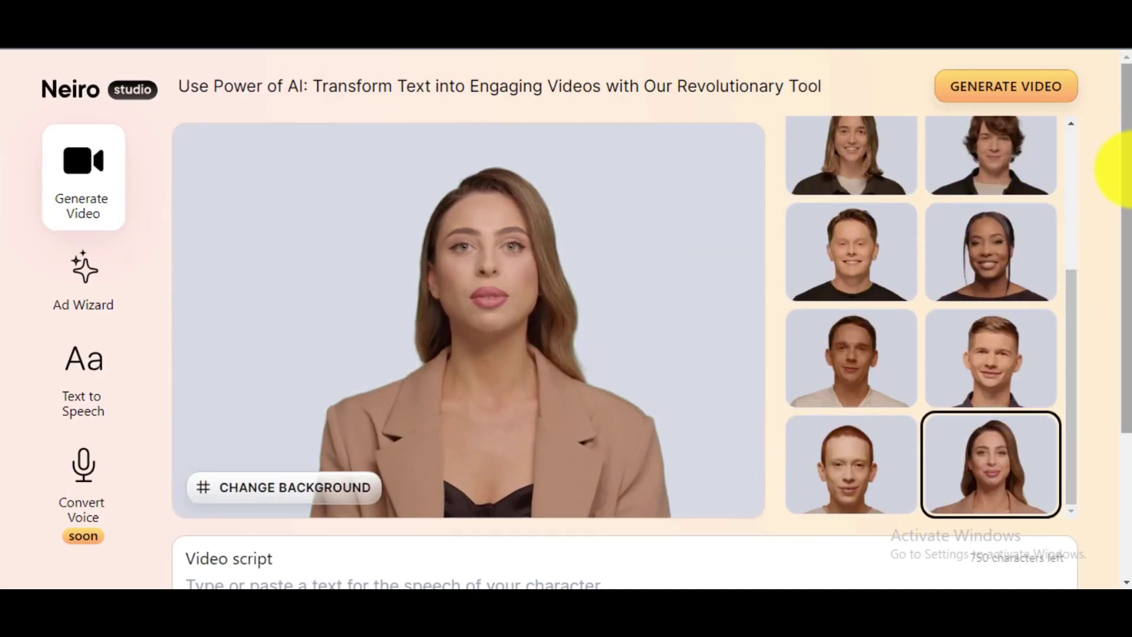
pyautogui.moveTo(1120, 171); pyautogui.dragTo(1122, 295)
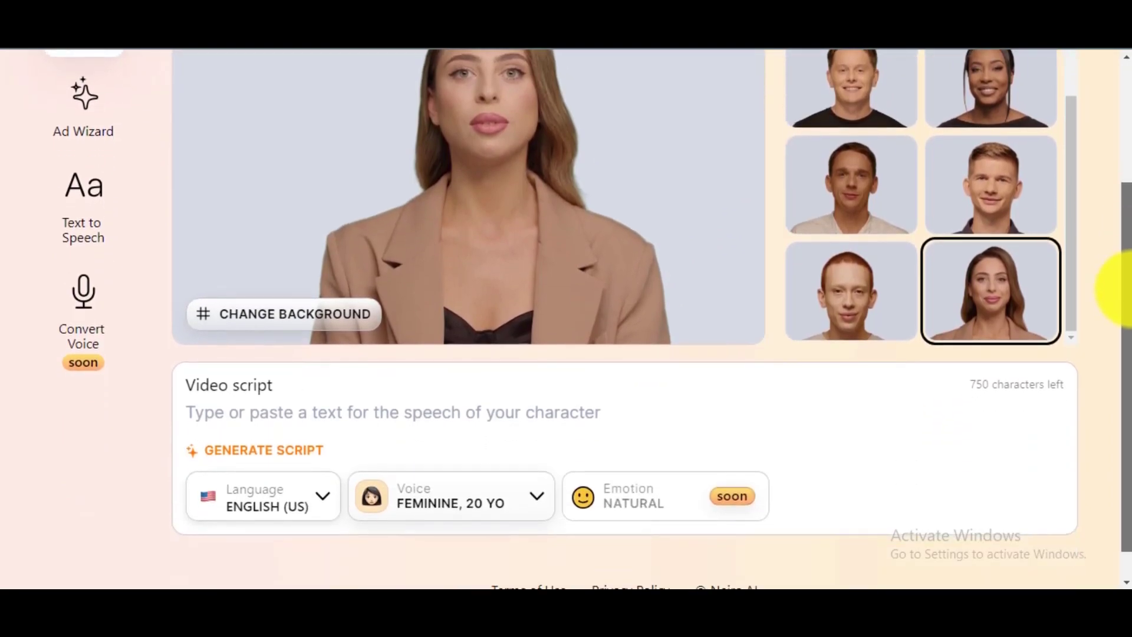
# Generate AI scripts with artificial intelligence as the topic and beginners as the audience.
pyautogui.click(283, 419)
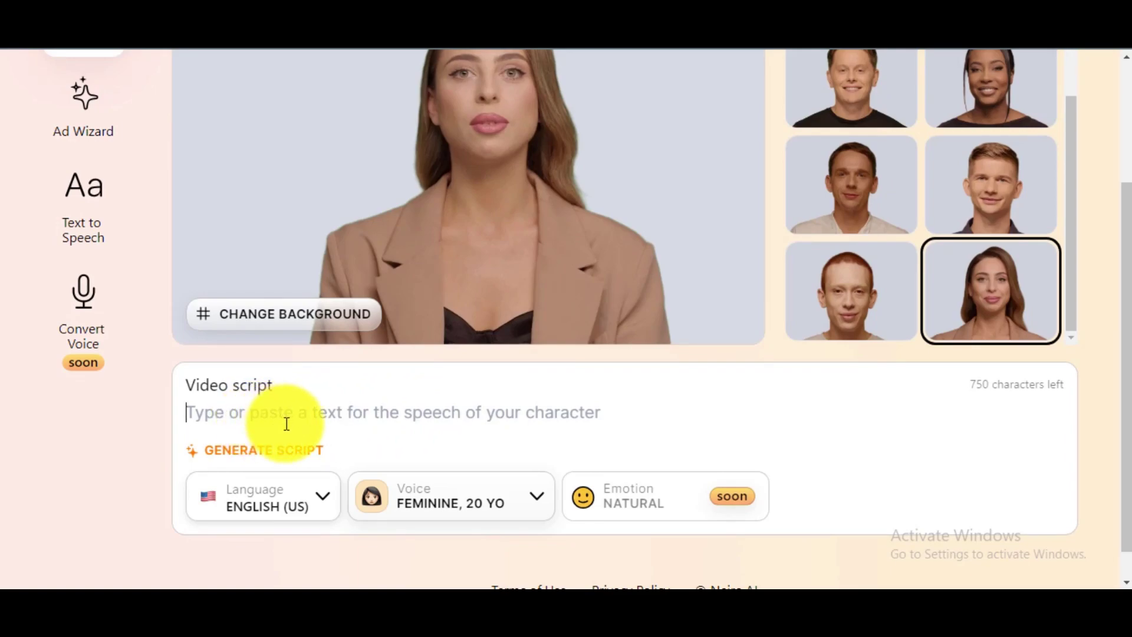
pyautogui.click(295, 453)
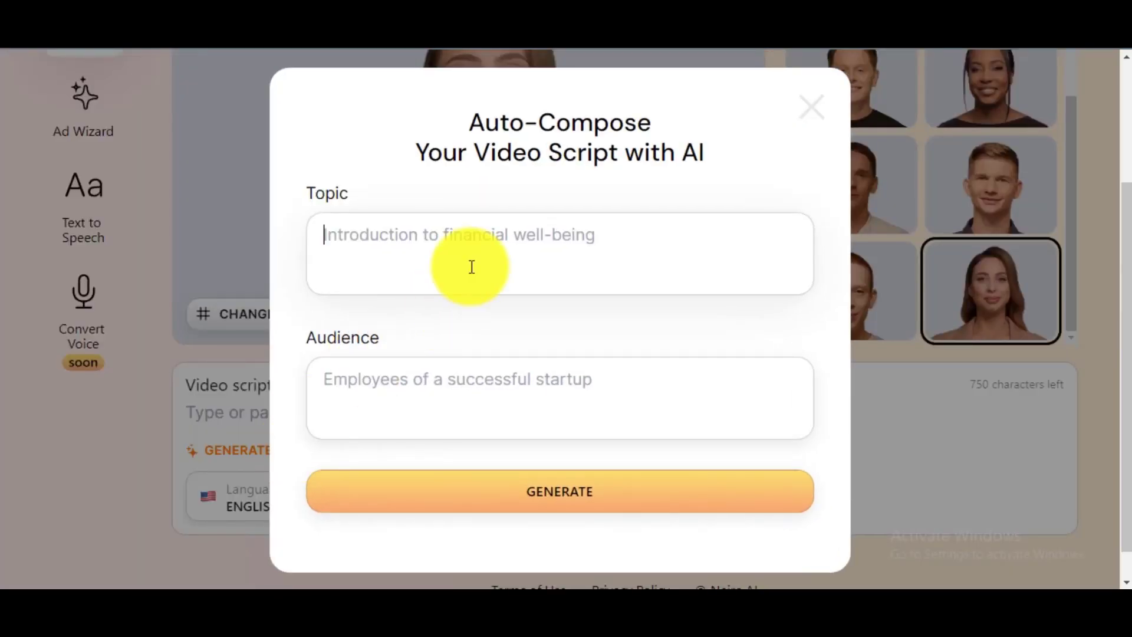
pyautogui.write('Artificial intelligence')
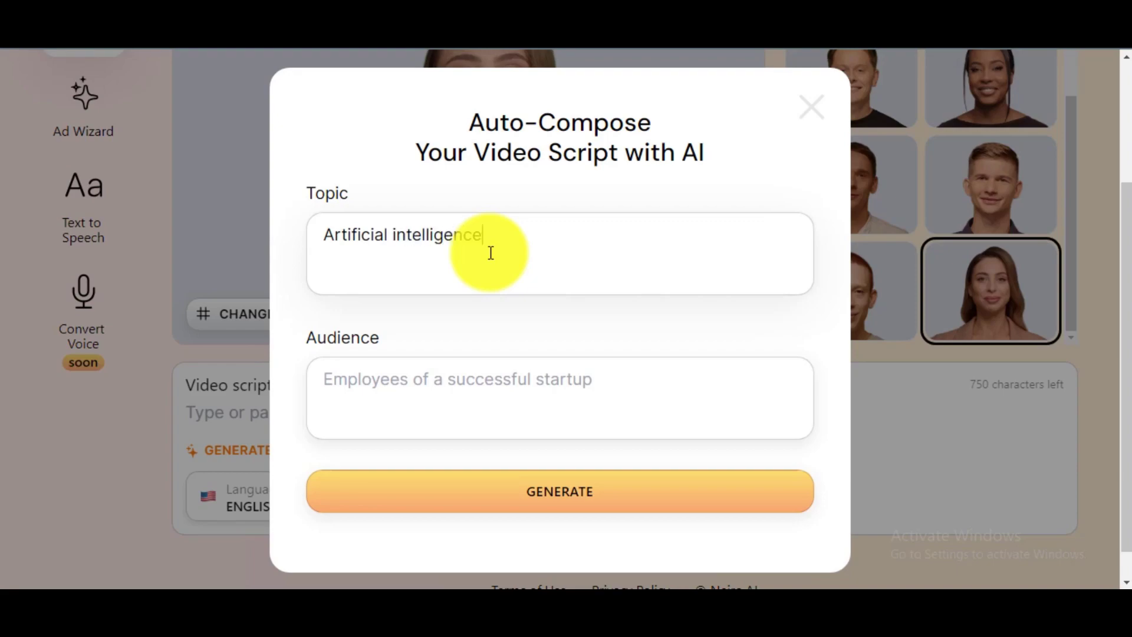
pyautogui.click(487, 384)
pyautogui.write('beginners')
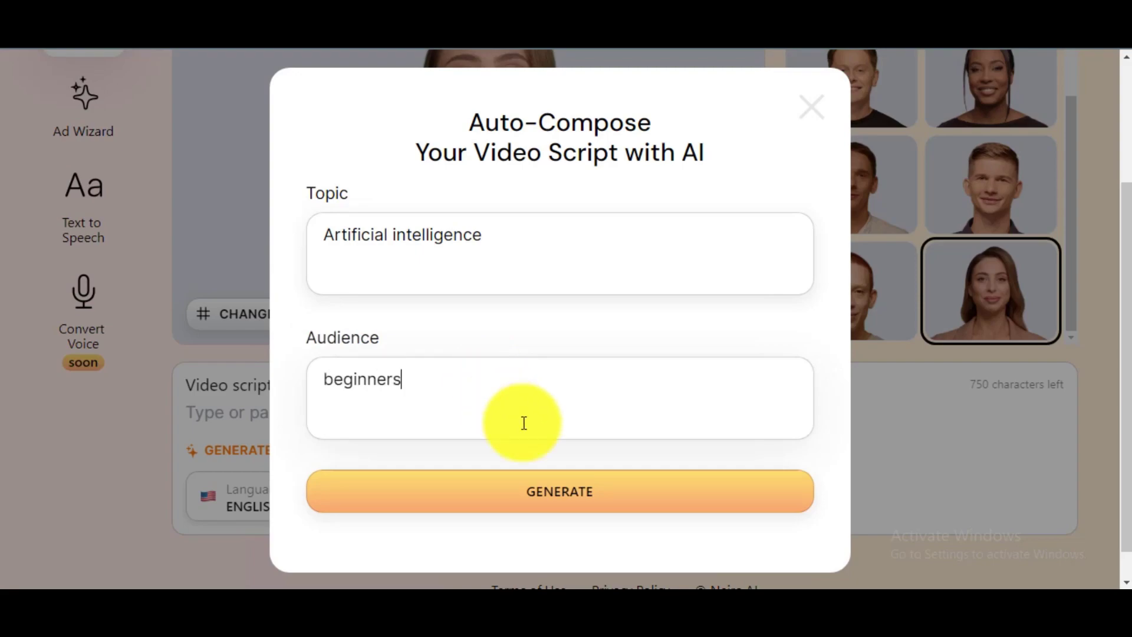
pyautogui.click(553, 491)
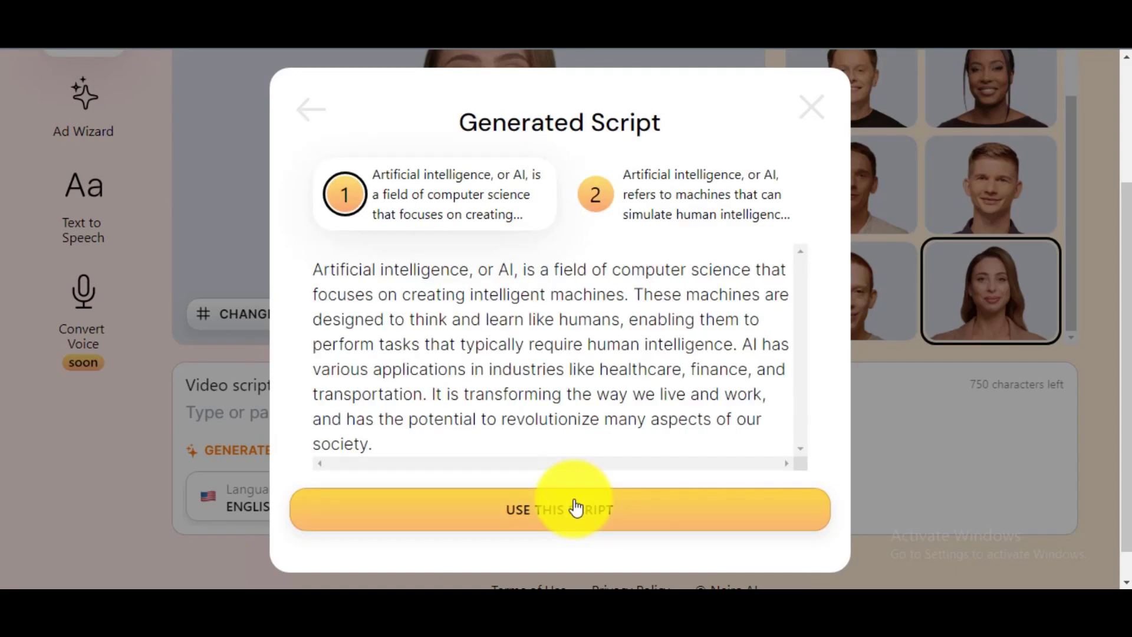
# Compare the suggestions and insert the second script into the video script.
pyautogui.click(648, 203)
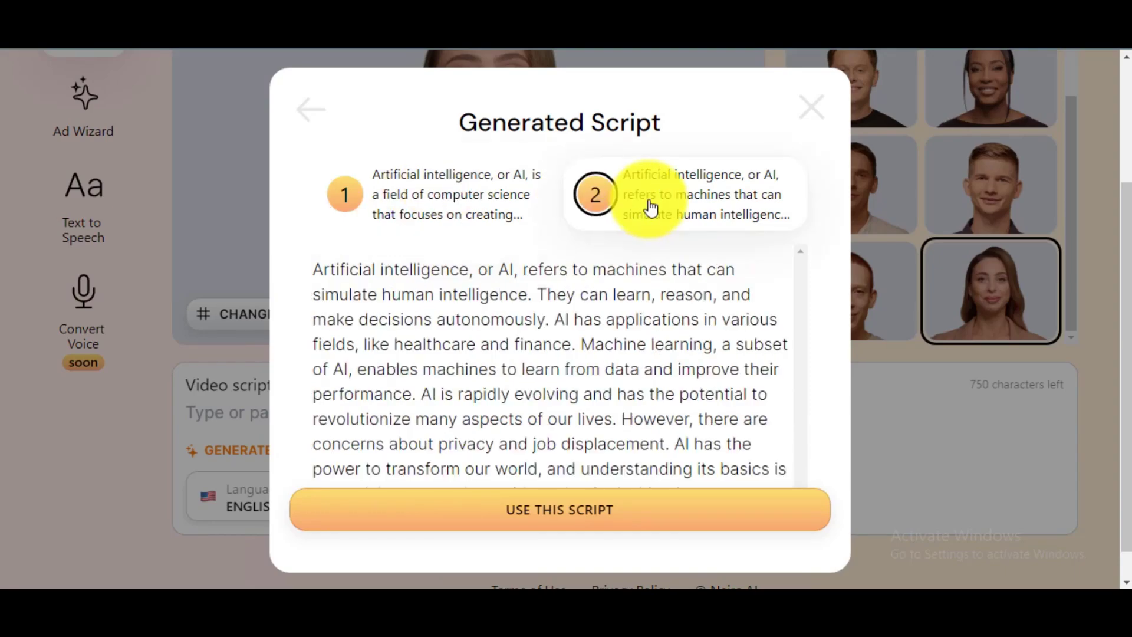
pyautogui.click(459, 190)
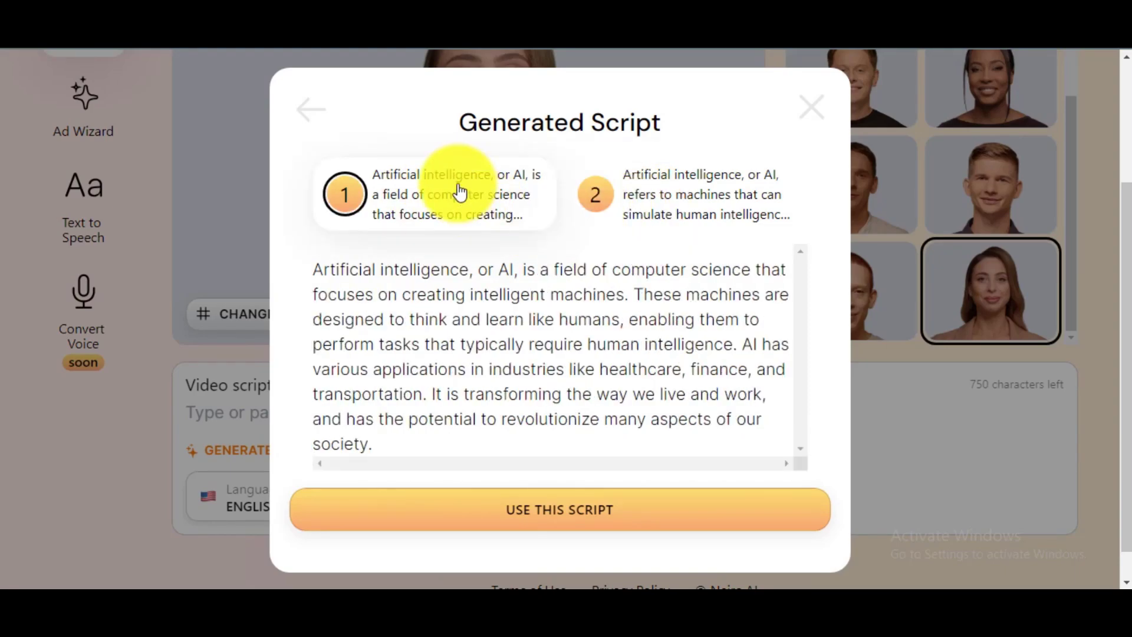
pyautogui.click(751, 212)
pyautogui.click(542, 514)
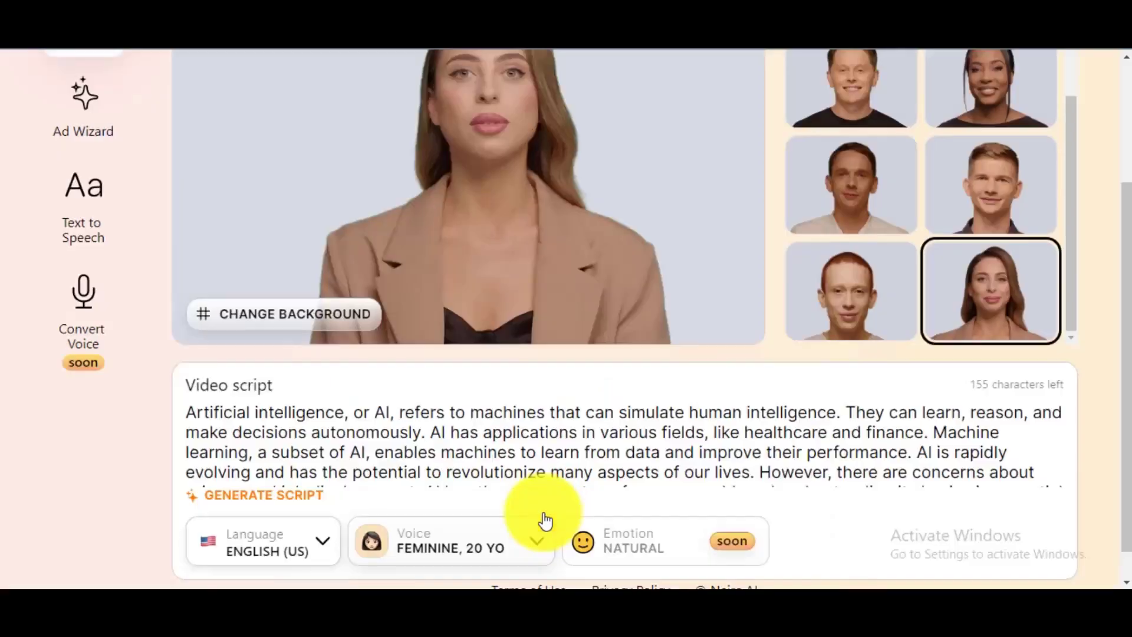
pyautogui.scroll(3, 538, 518)
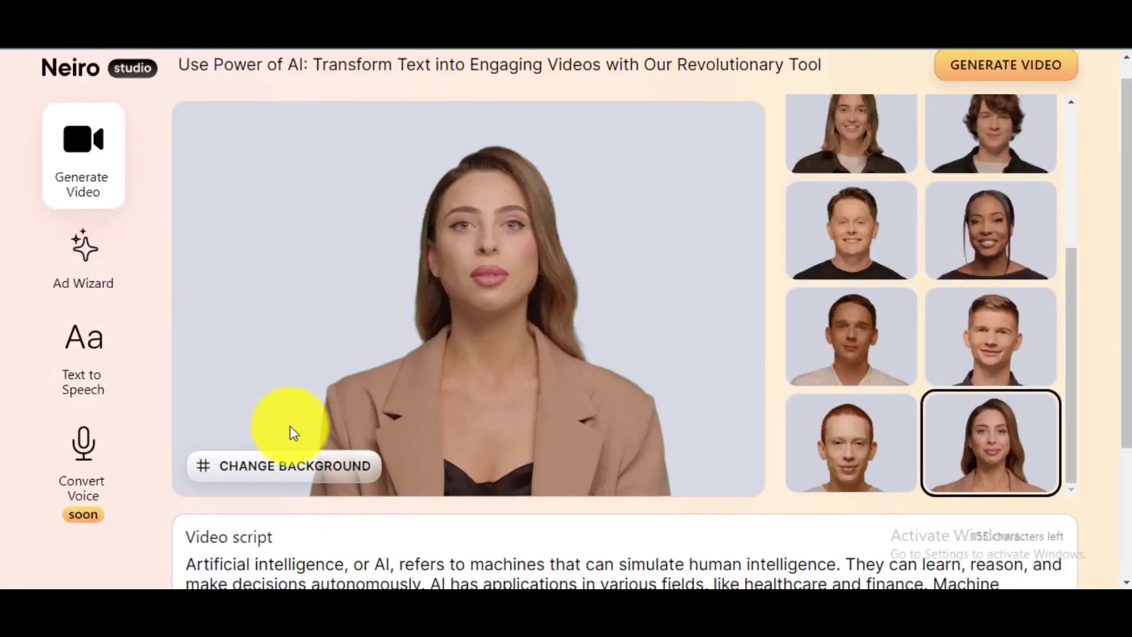
# Try the lime gradient and office backgrounds, then save the dark cafe photo background.
pyautogui.click(265, 472)
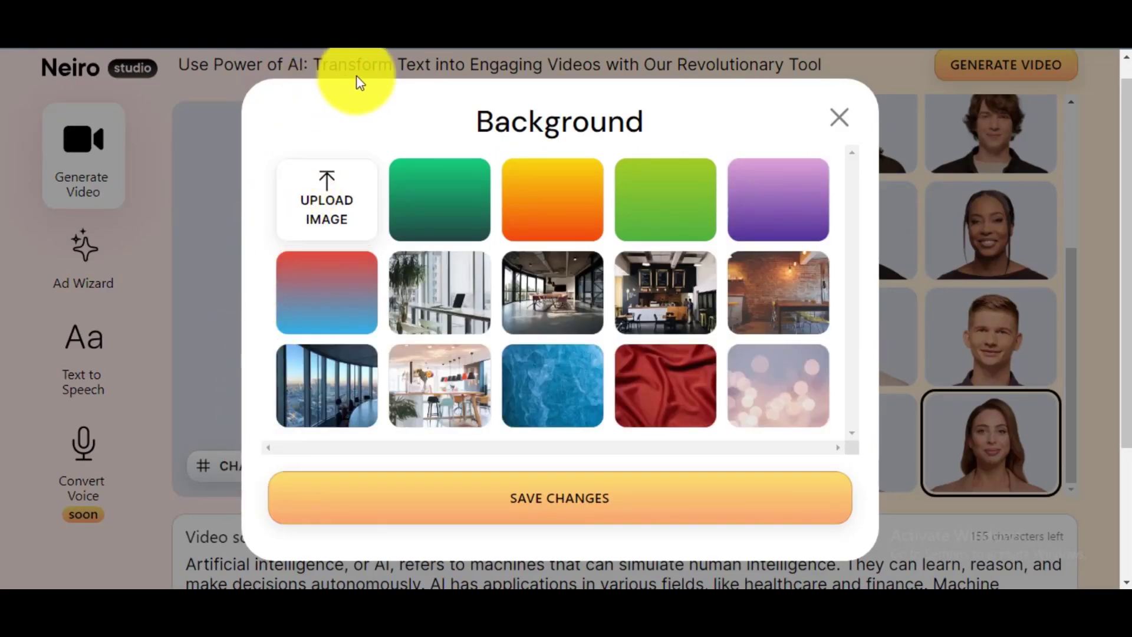
pyautogui.click(665, 199)
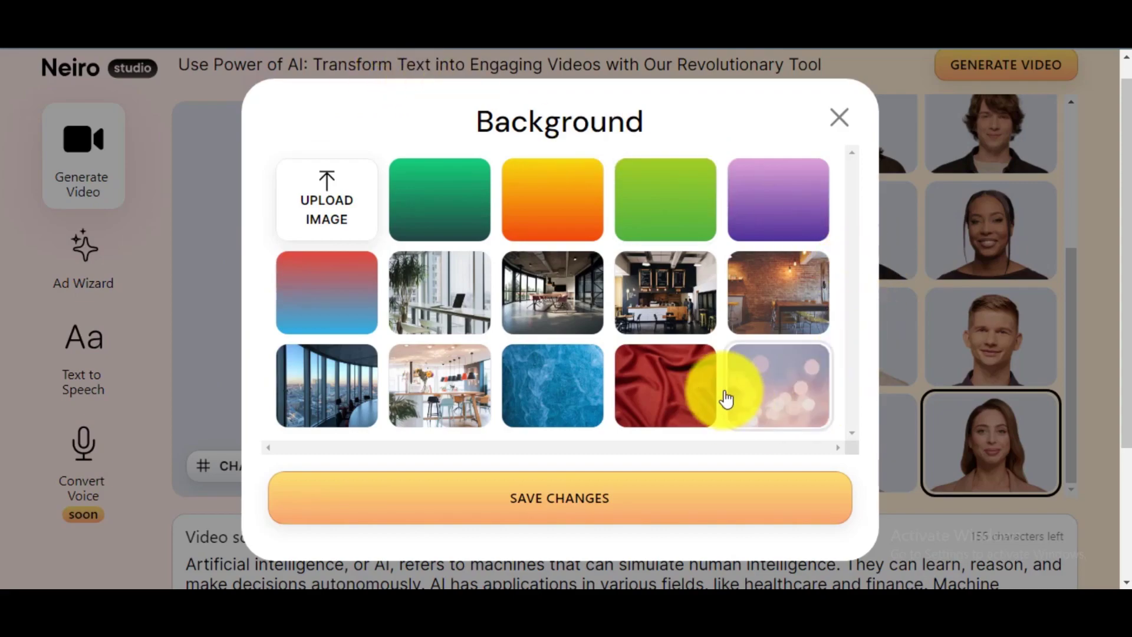
pyautogui.click(582, 297)
pyautogui.click(652, 314)
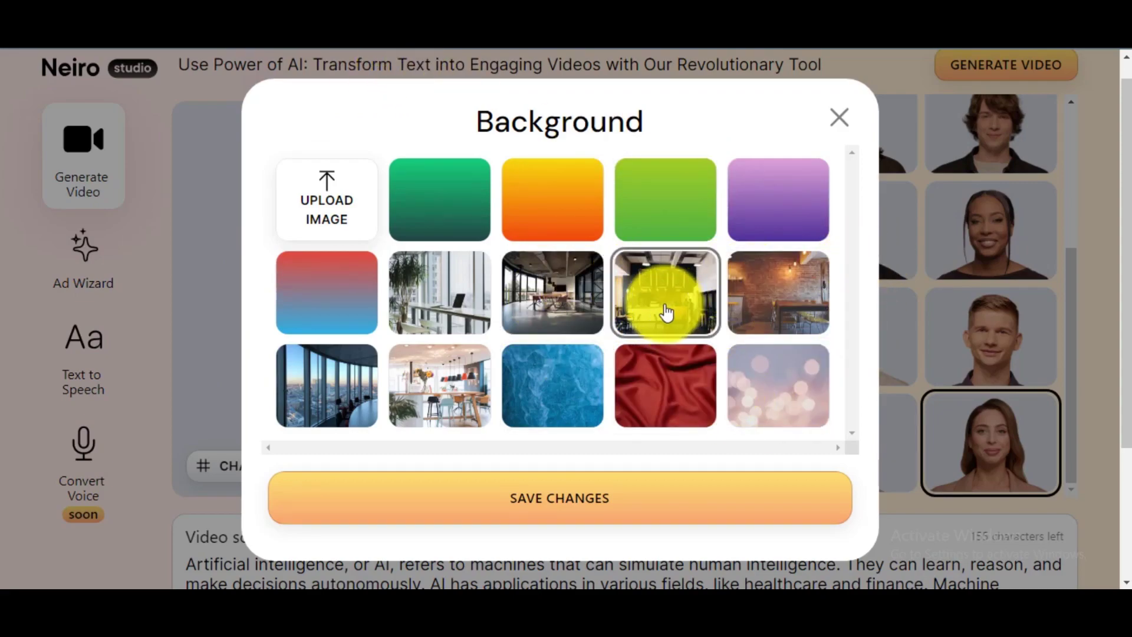
pyautogui.click(666, 313)
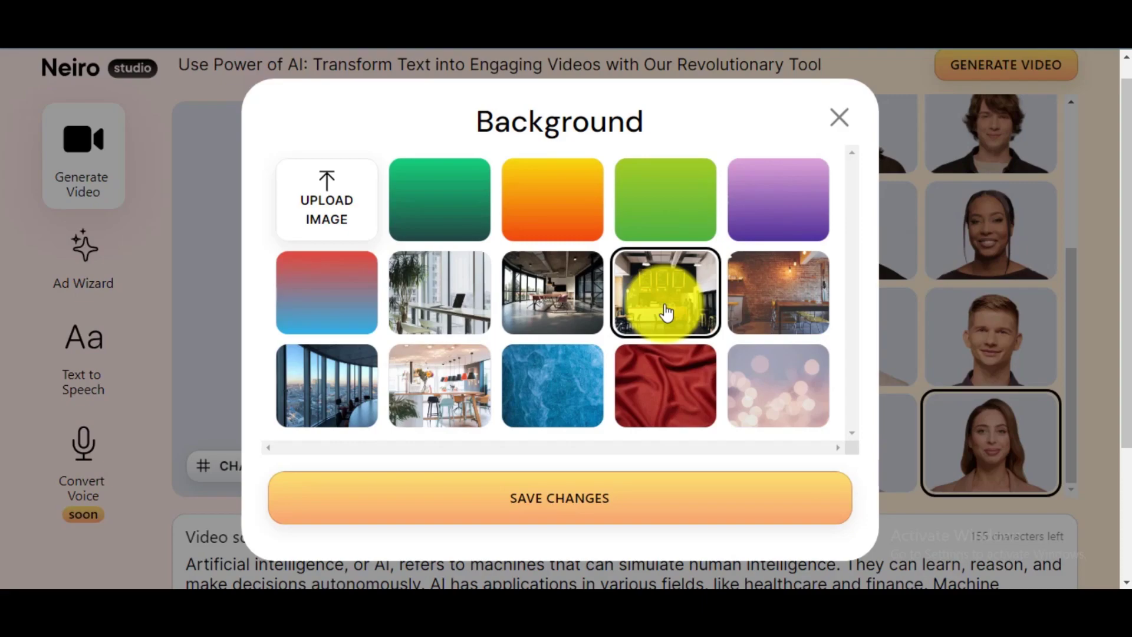
pyautogui.click(560, 511)
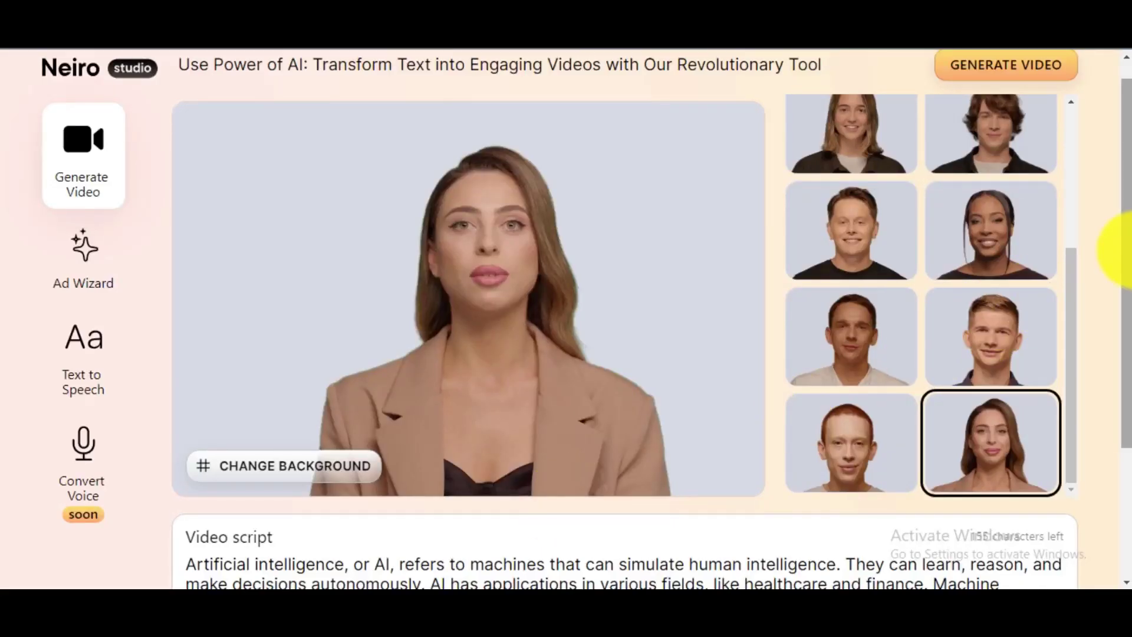
pyautogui.moveTo(1123, 242); pyautogui.dragTo(1111, 405)
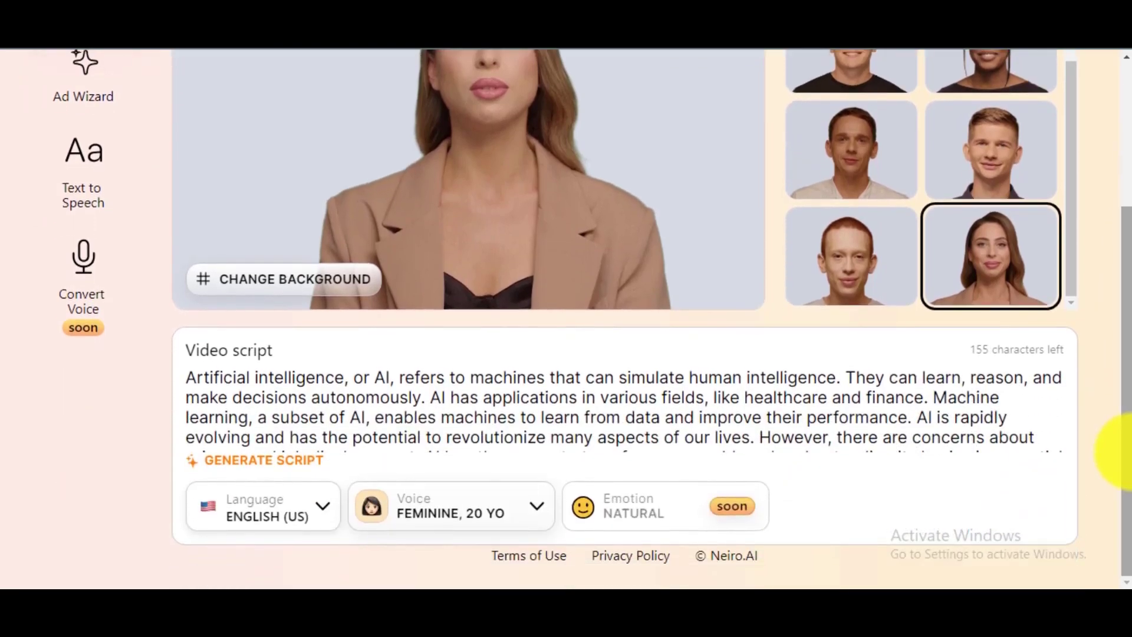
# Keep English (US) and save the Feminine, 29 yo voice for the avatar.
pyautogui.click(295, 515)
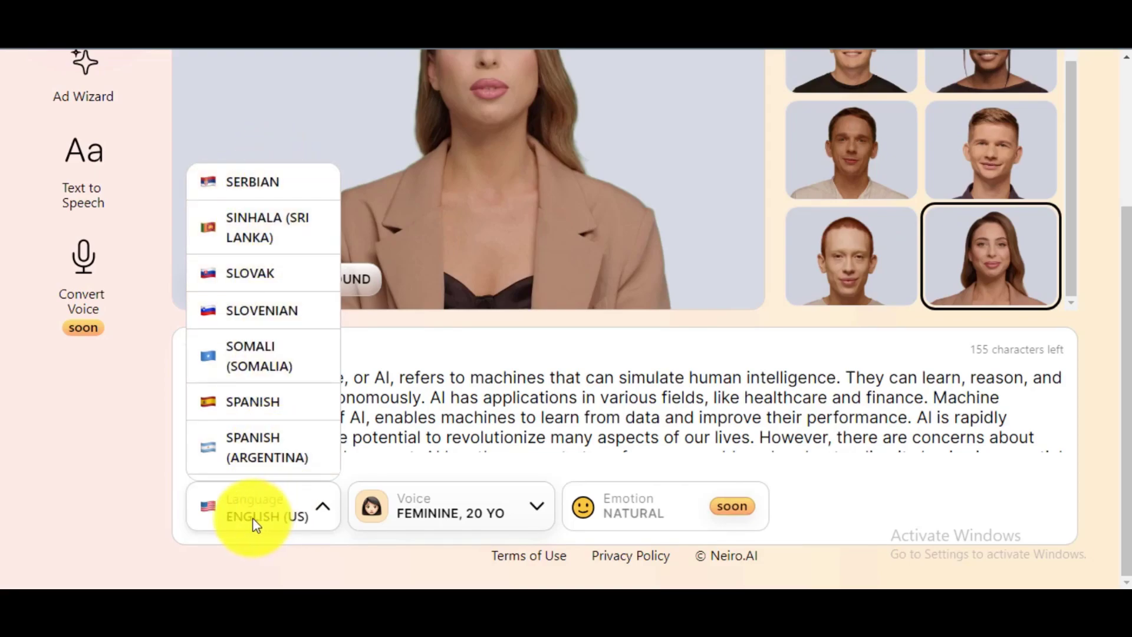
pyautogui.click(275, 527)
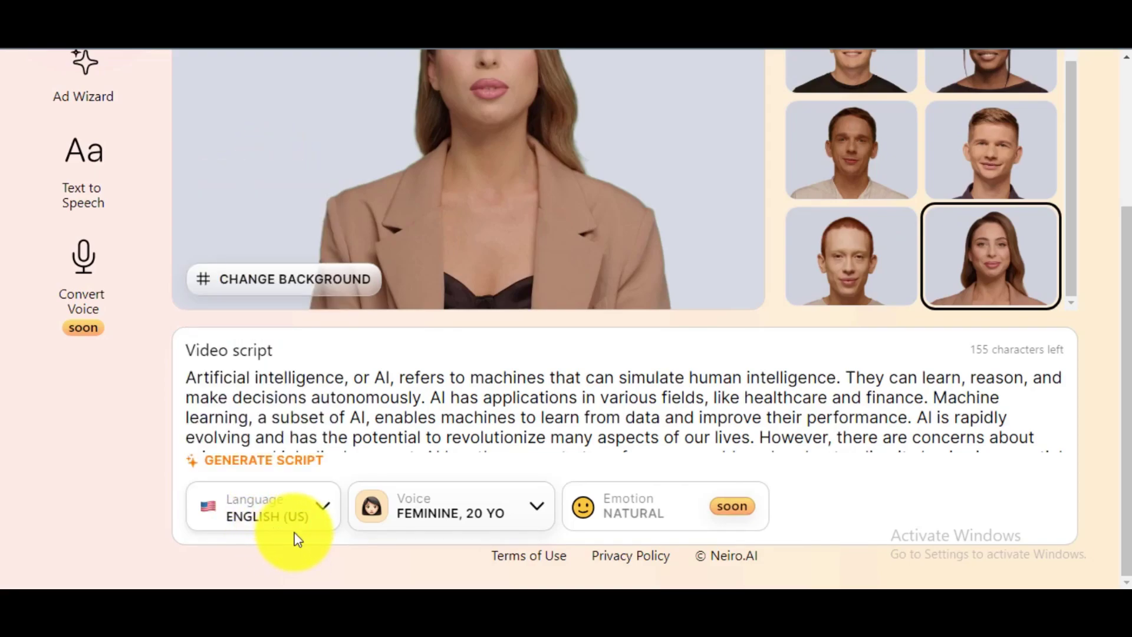
pyautogui.click(478, 516)
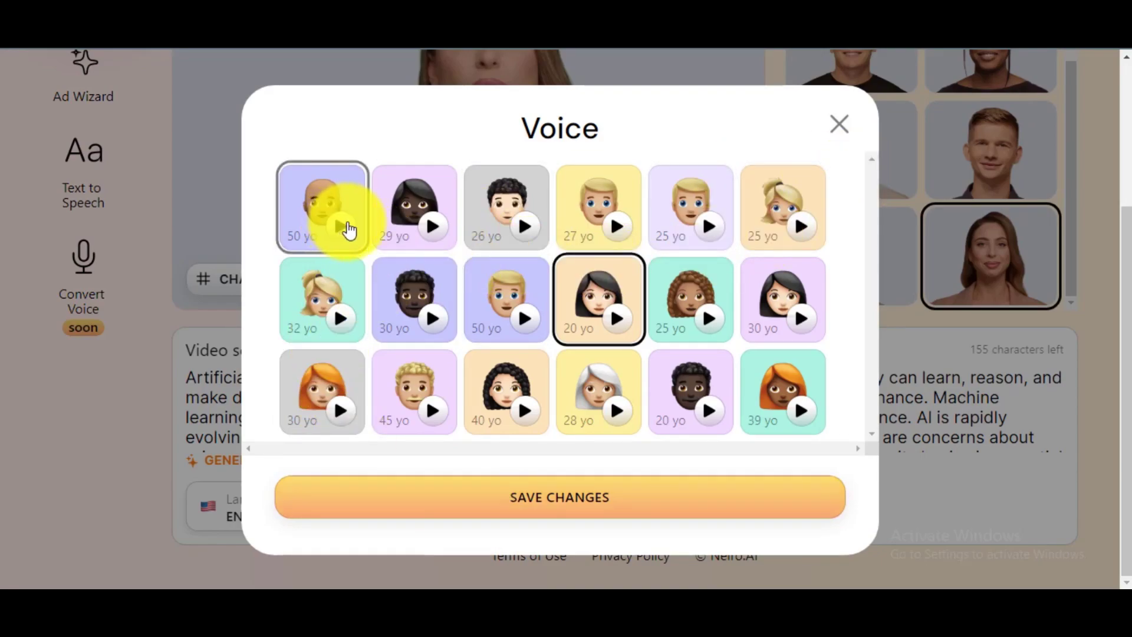
pyautogui.click(439, 231)
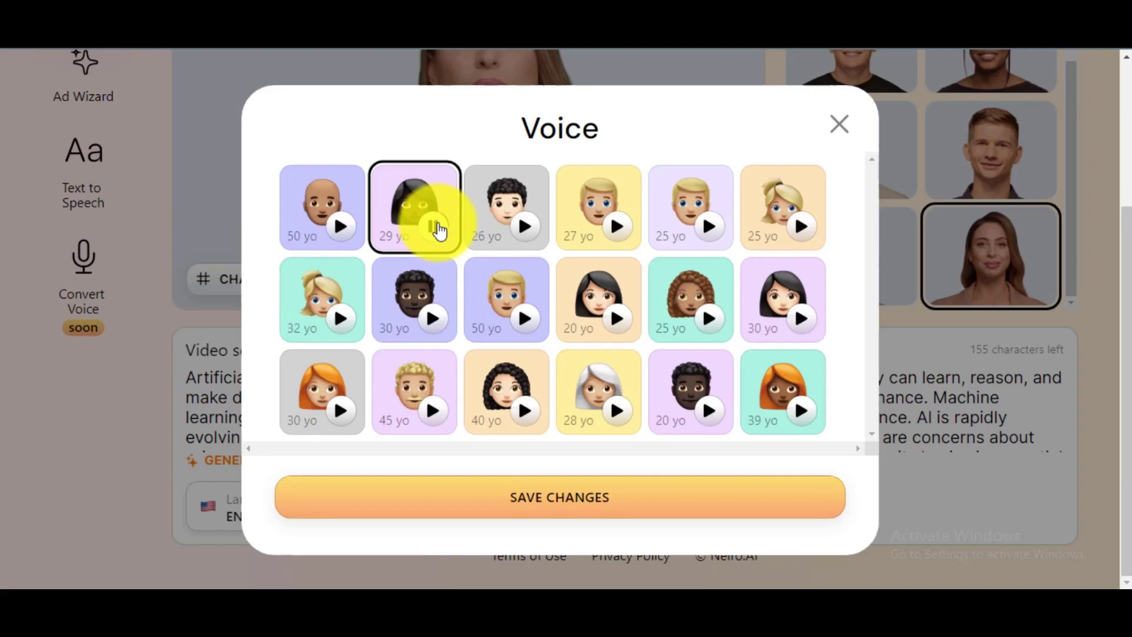
pyautogui.click(574, 498)
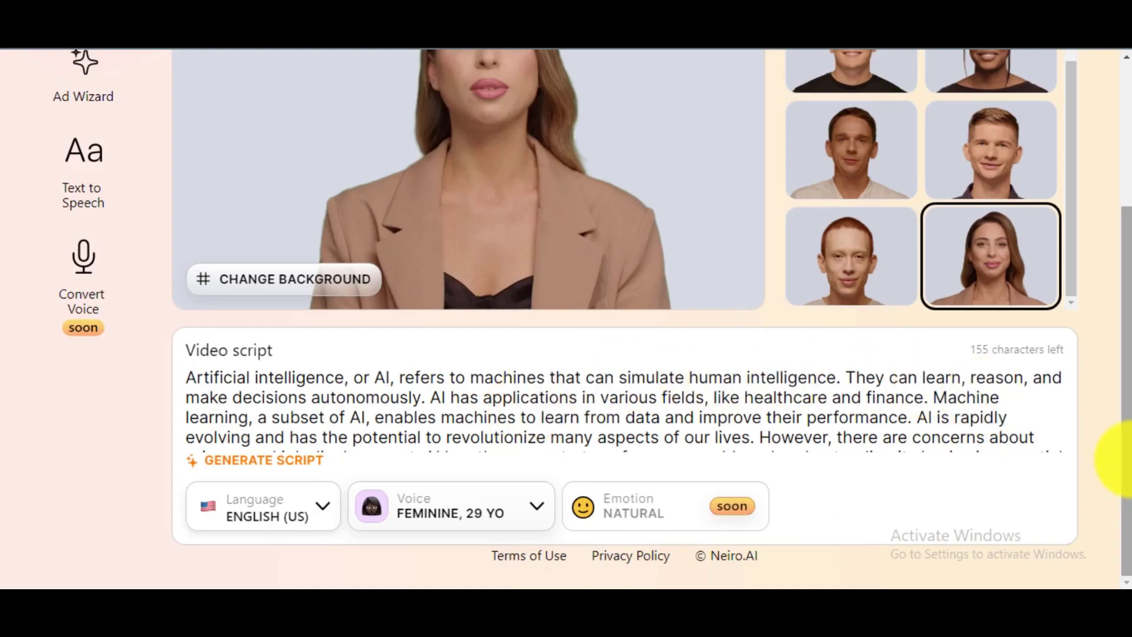
pyautogui.moveTo(1123, 465); pyautogui.dragTo(1123, 262)
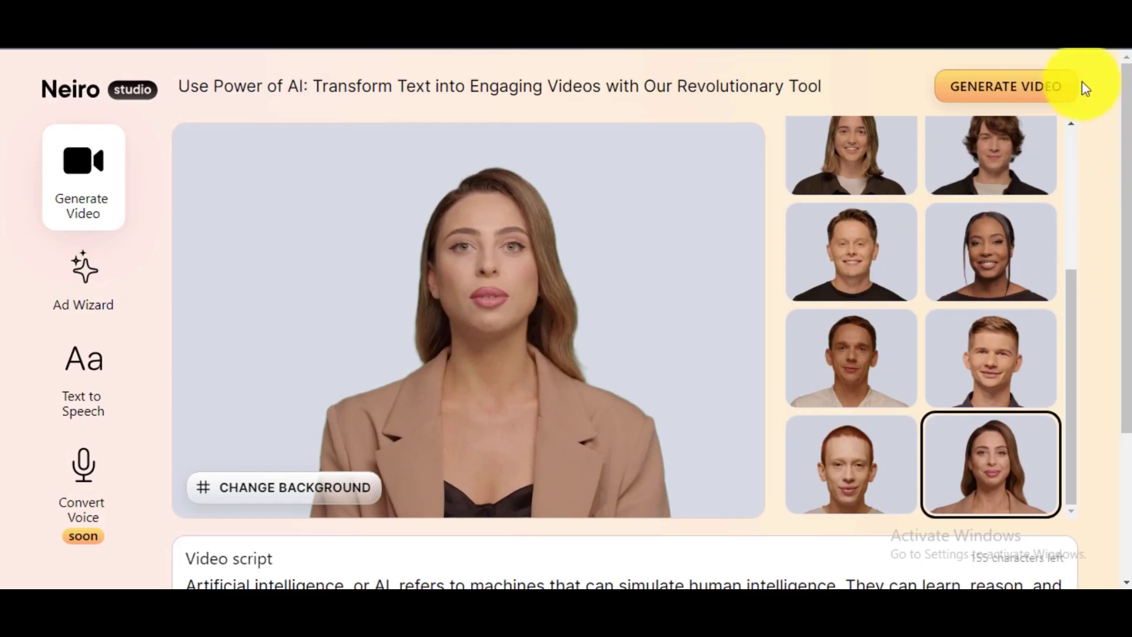
# Generate the avatar video and submit an e-mail address to receive the finished result.
pyautogui.click(1010, 94)
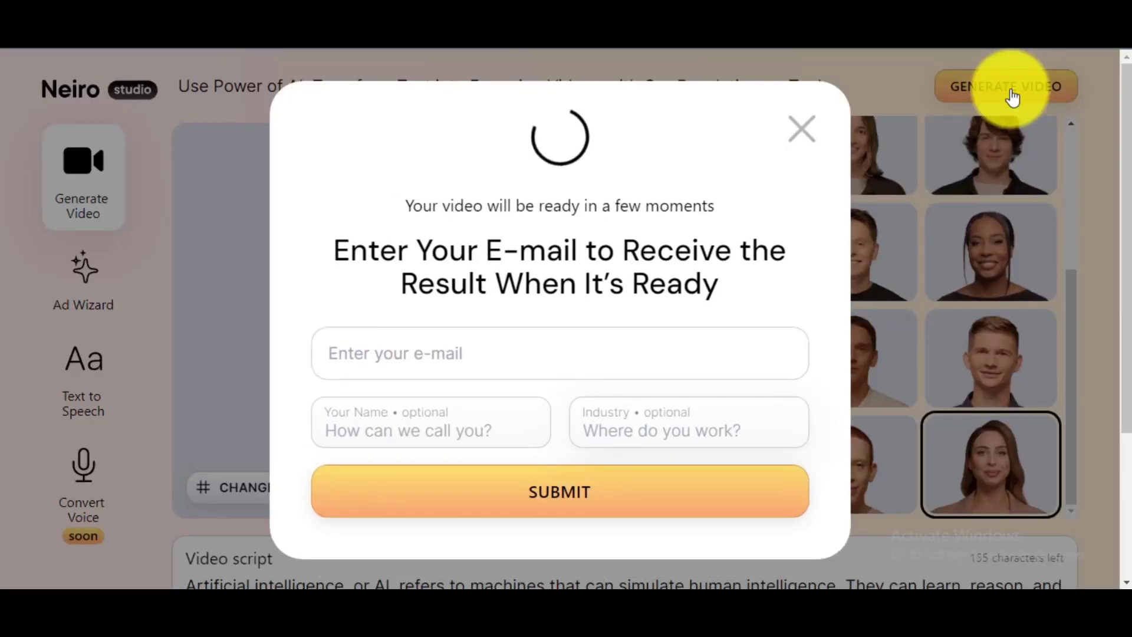
pyautogui.click(465, 356)
pyautogui.hotkey('ctrl', 'v')
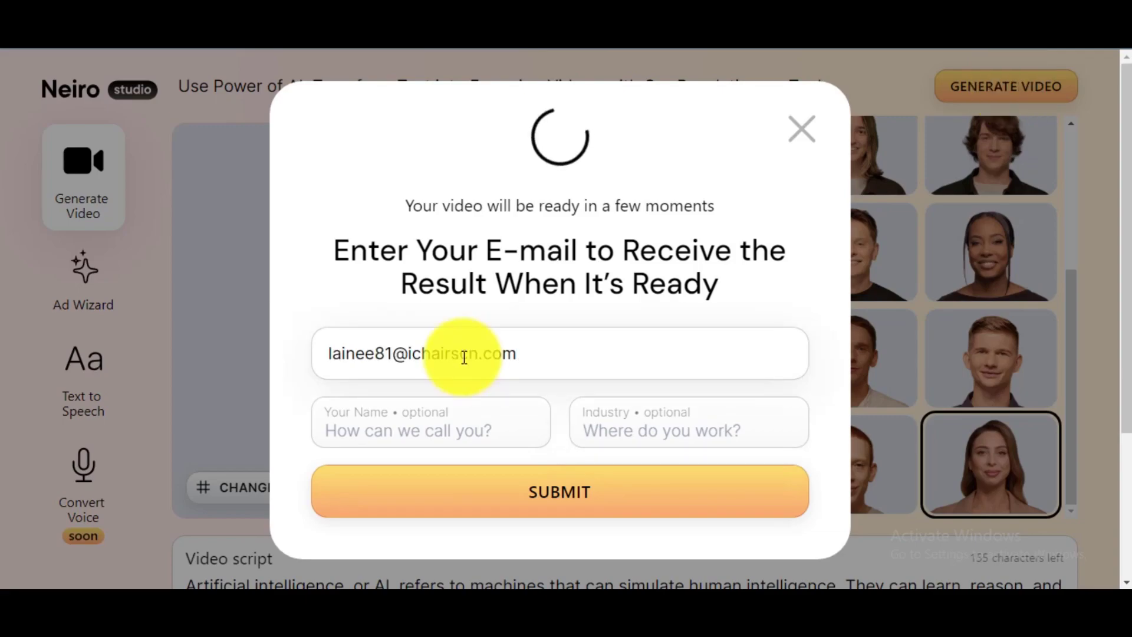
pyautogui.click(580, 504)
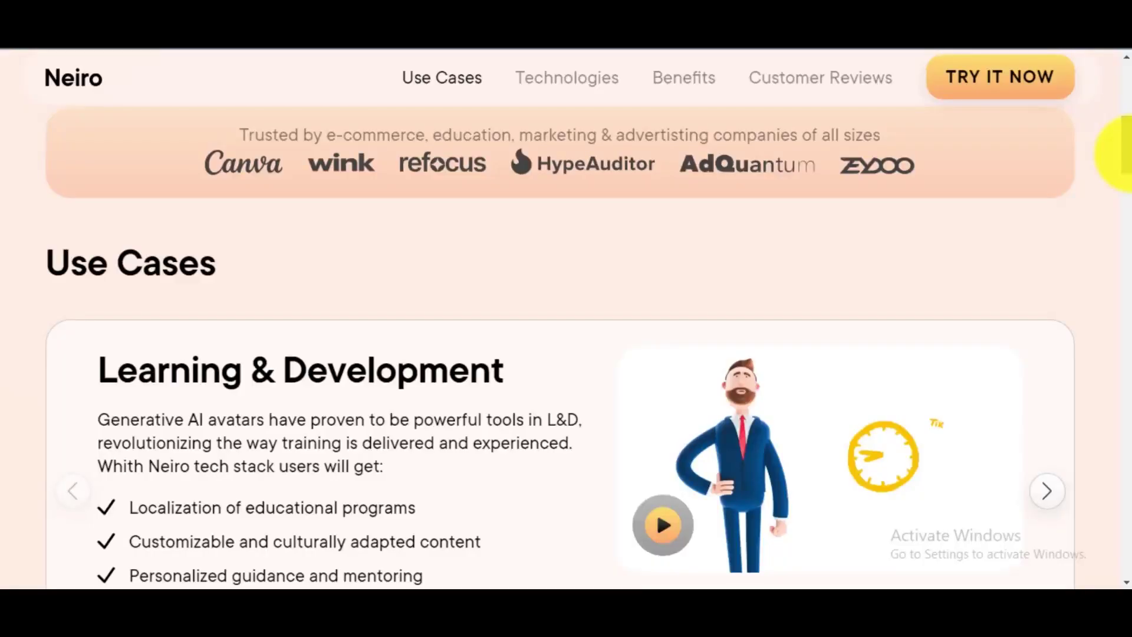
# Scroll down the Neiro landing page past its Use Cases section.
pyautogui.moveTo(1117, 154); pyautogui.dragTo(1121, 239)
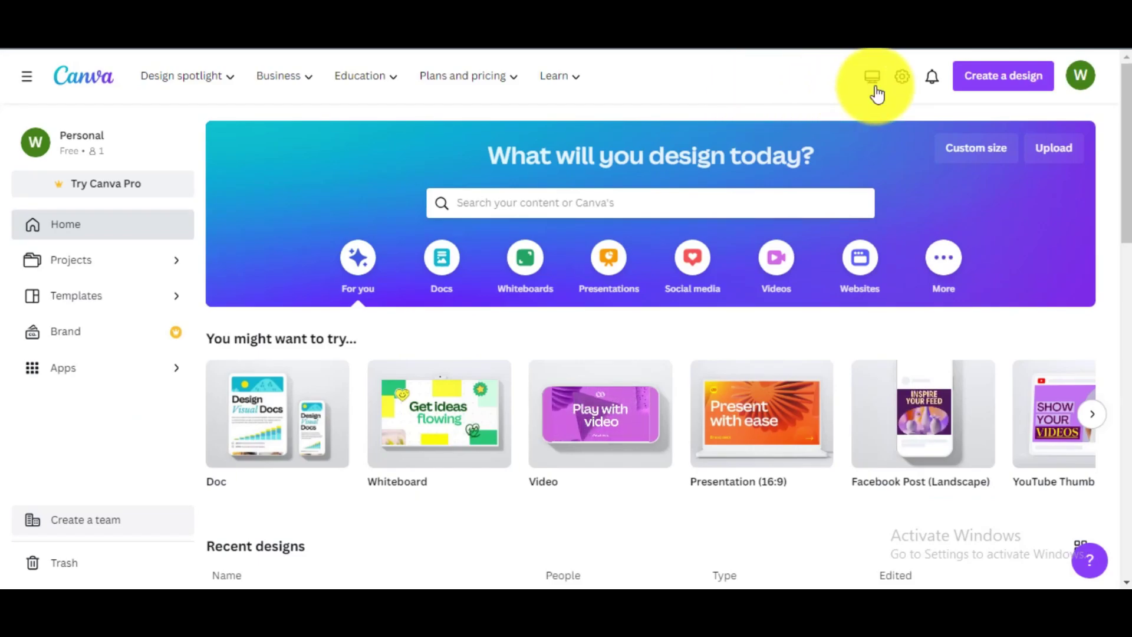
# Start a blank Canva video design and search Apps for 'neiroai'.
pyautogui.click(995, 90)
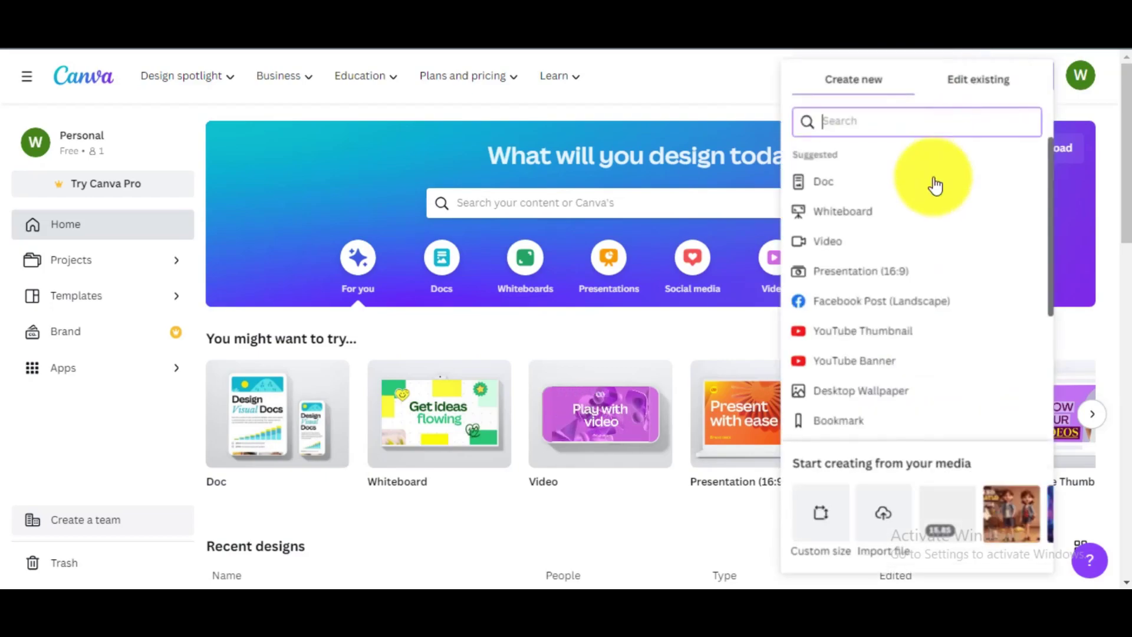
pyautogui.click(861, 240)
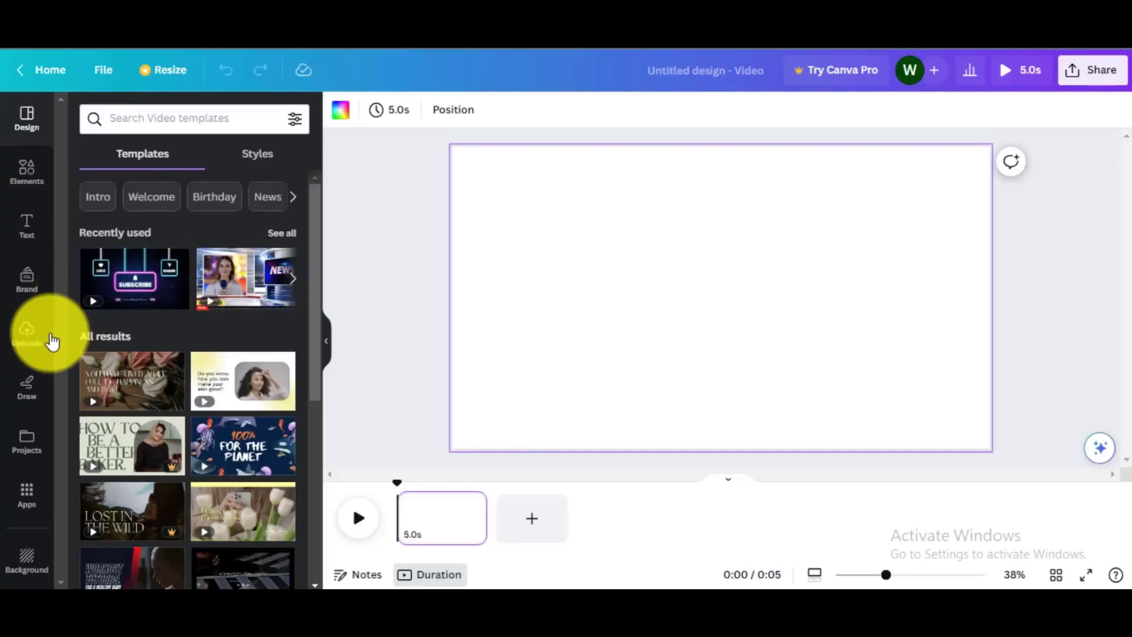
pyautogui.click(44, 491)
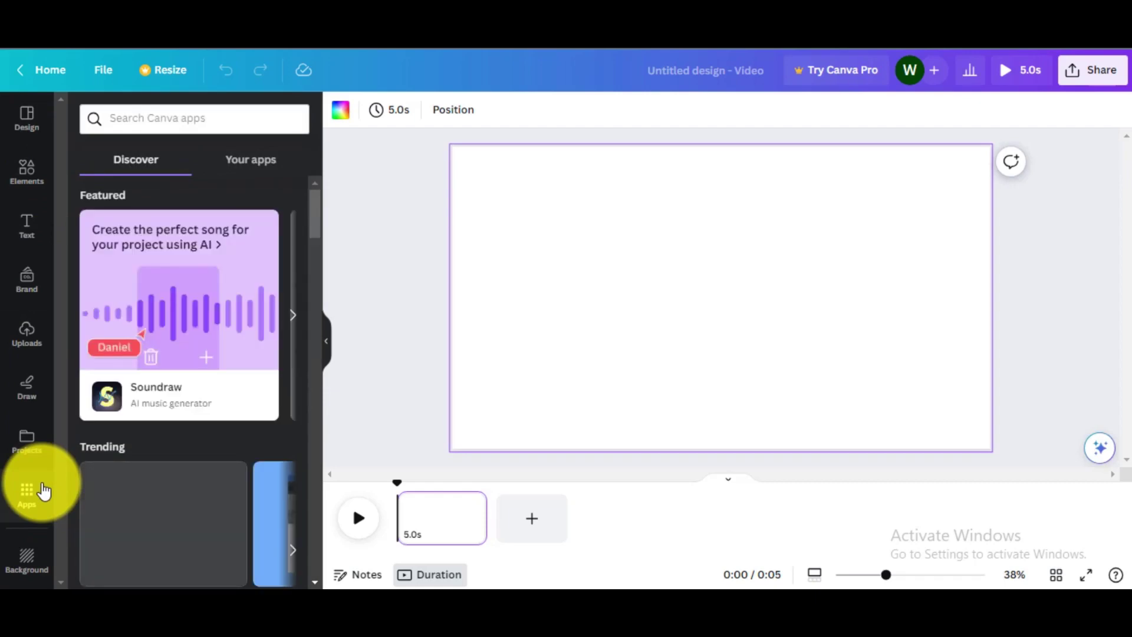
pyautogui.click(155, 120)
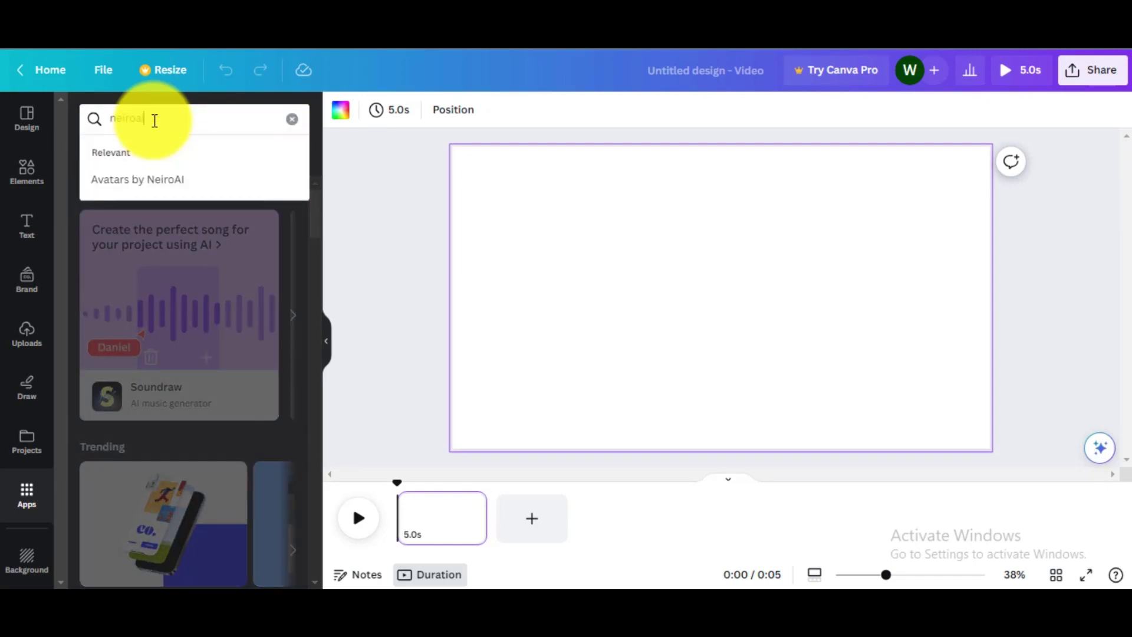
pyautogui.press('Return')
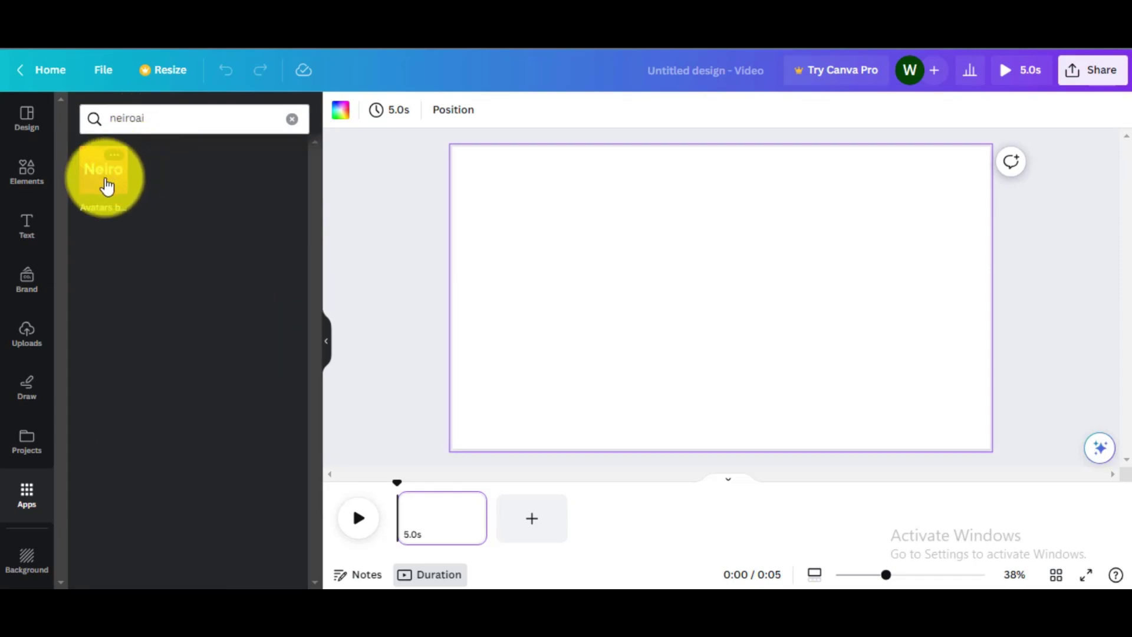
# Launch the Avatars by NeiroAI app and select the ninth avatar as the presenter.
pyautogui.click(107, 187)
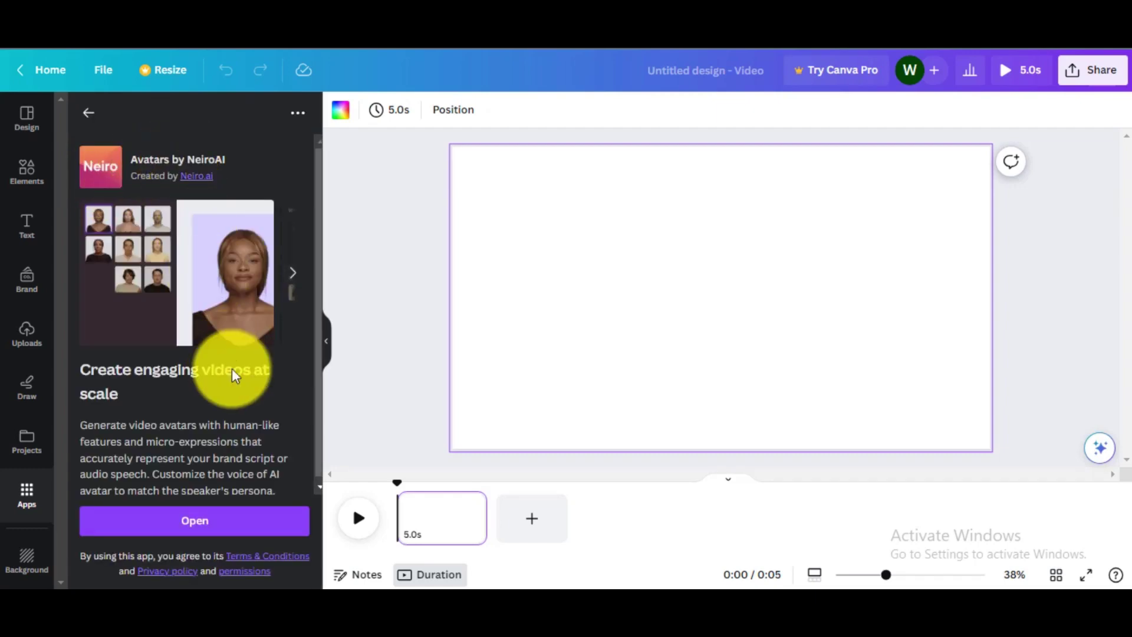
pyautogui.scroll(-1, 301, 474)
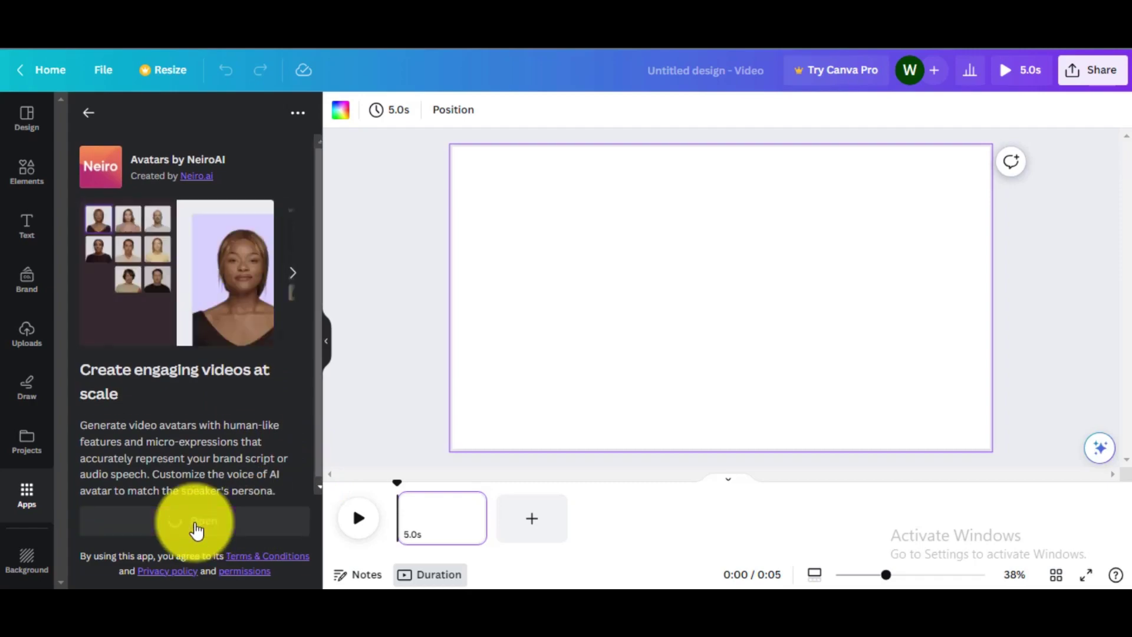
pyautogui.click(194, 528)
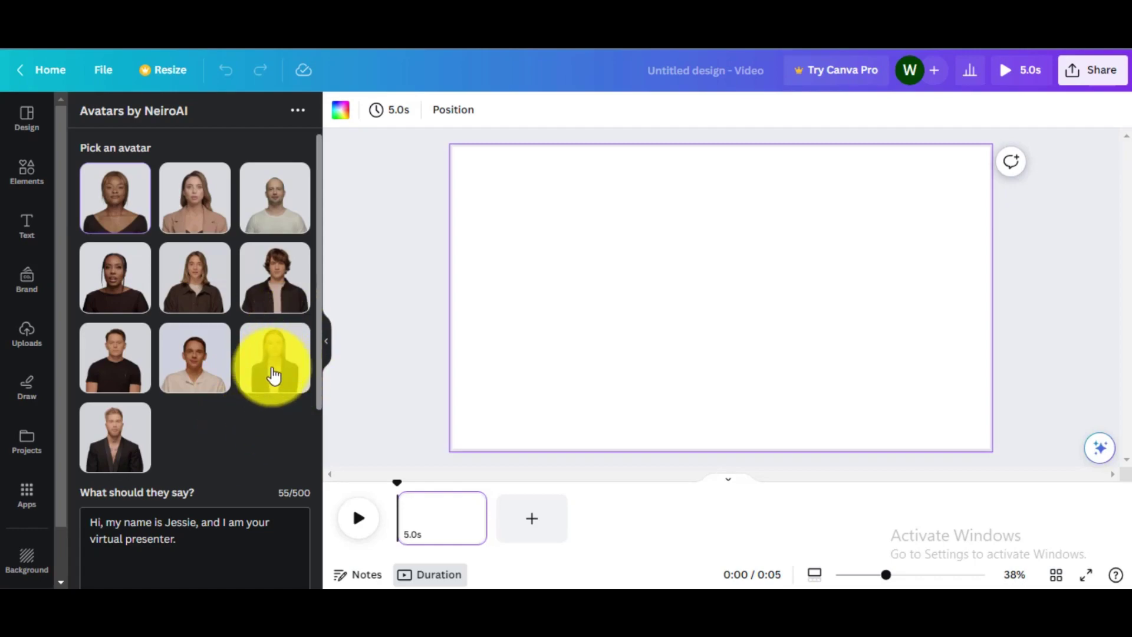
pyautogui.click(273, 374)
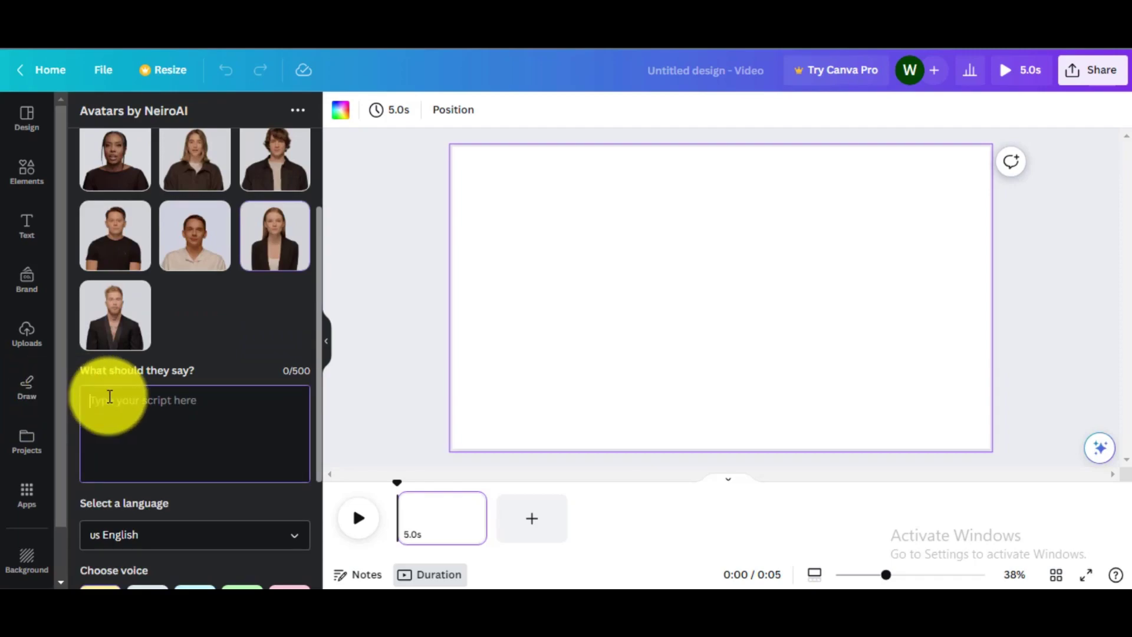
# Paste the 410-character channel welcome script, keep US English, and choose the third voice.
pyautogui.write("Welcome back to my channel! If you're curious about anything related to Artificial Intelligence, you've come to the right place! Ask me anything and I'll provide you with the most insightful answers and explanations about AI. Let's explore the exciting world of AI together. Don't hesitate to leave your questions in the comments below. I'm here to help and share my knowledge with you! #ArtificialIntelligence")
pyautogui.moveTo(302, 465)
pyautogui.mouseDown()
pyautogui.moveTo(309, 404)
pyautogui.moveTo(314, 457)
pyautogui.mouseUp()
pyautogui.moveTo(318, 370); pyautogui.dragTo(326, 439)
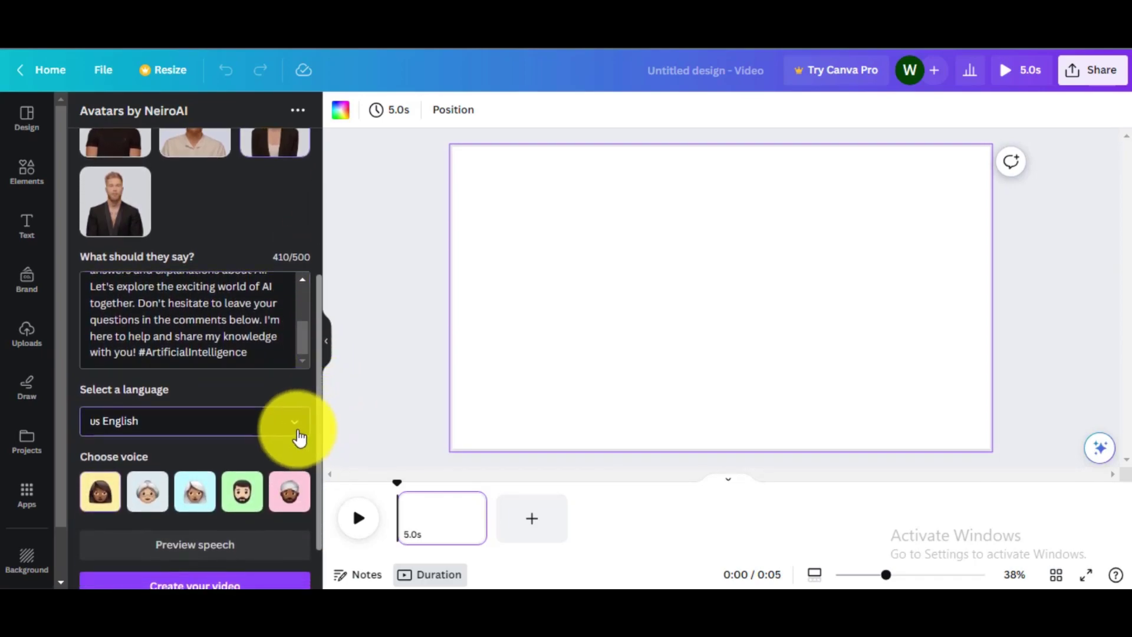
pyautogui.click(296, 429)
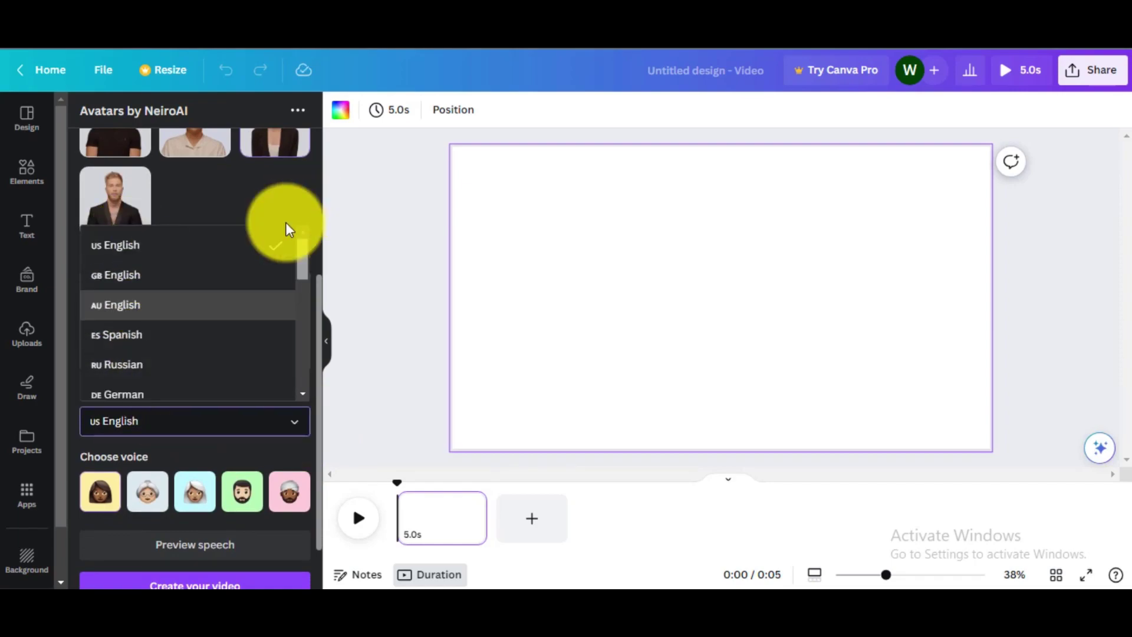
pyautogui.click(239, 246)
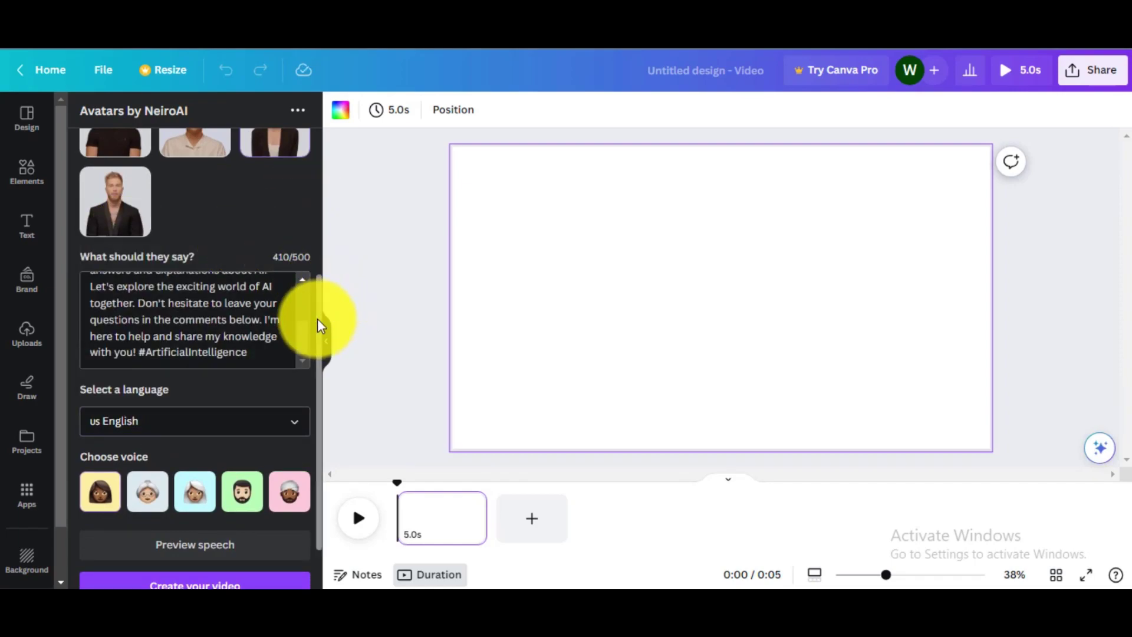
pyautogui.moveTo(316, 324); pyautogui.dragTo(320, 391)
pyautogui.click(196, 451)
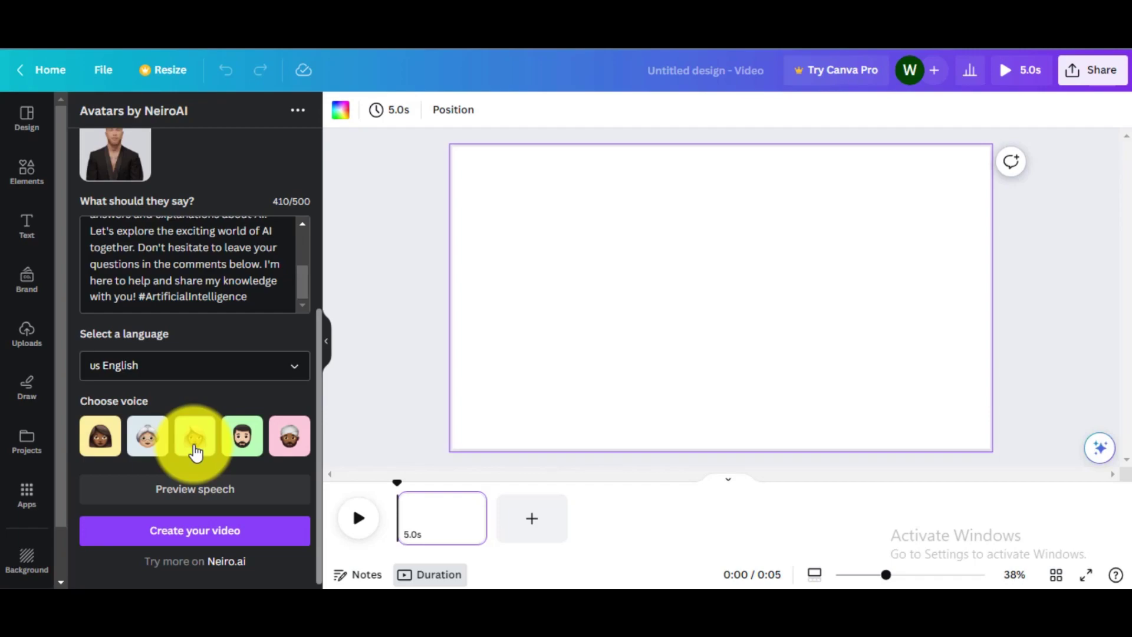
pyautogui.click(196, 451)
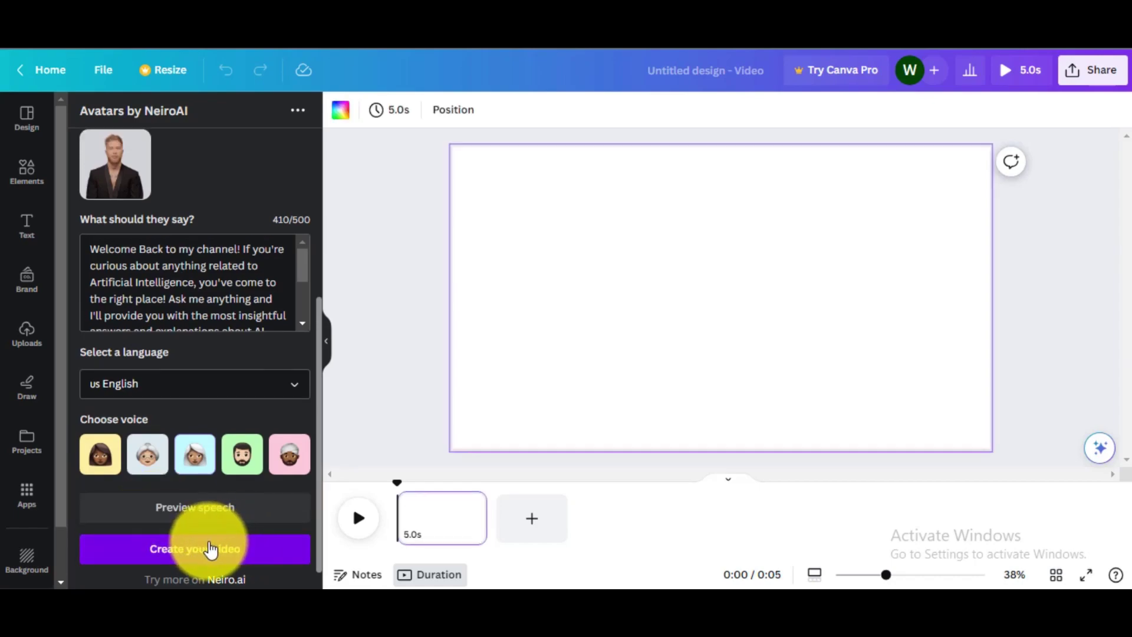
# Generate the 24.1-second avatar video and set it as the page background.
pyautogui.click(210, 548)
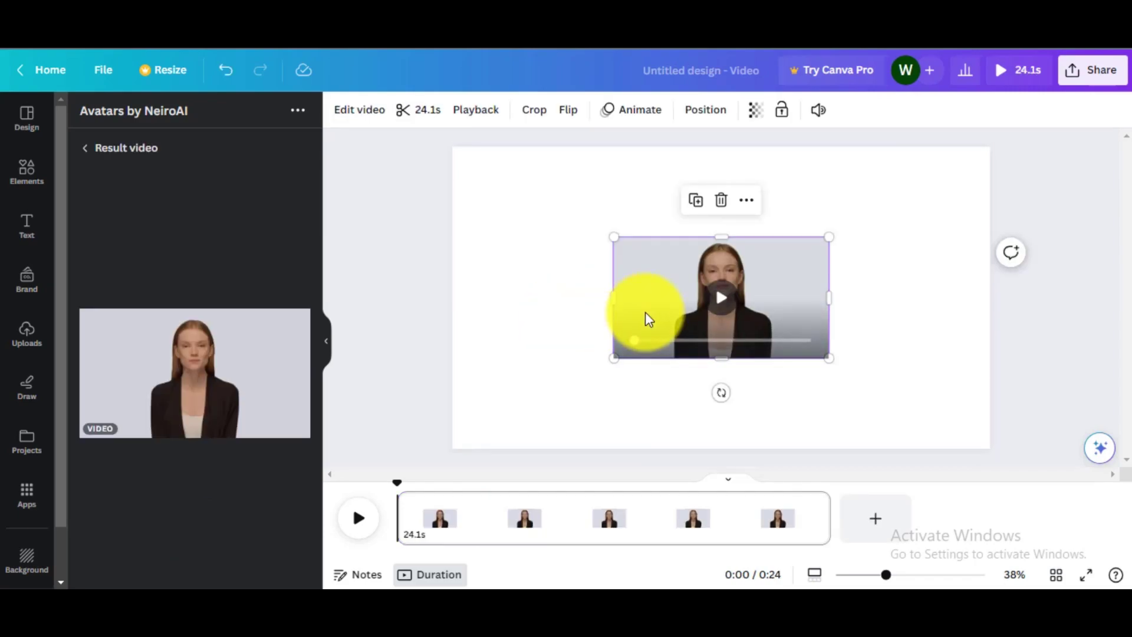
pyautogui.rightClick(648, 320)
pyautogui.click(688, 534)
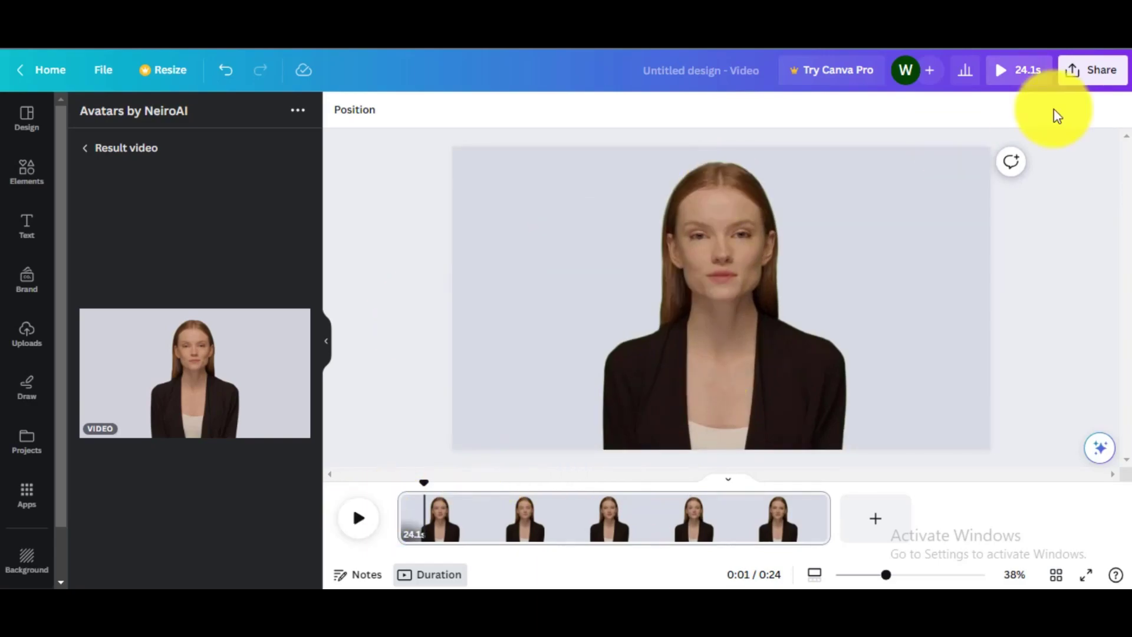
# Download the design as an MP4 video at 1080p (HD).
pyautogui.click(1085, 89)
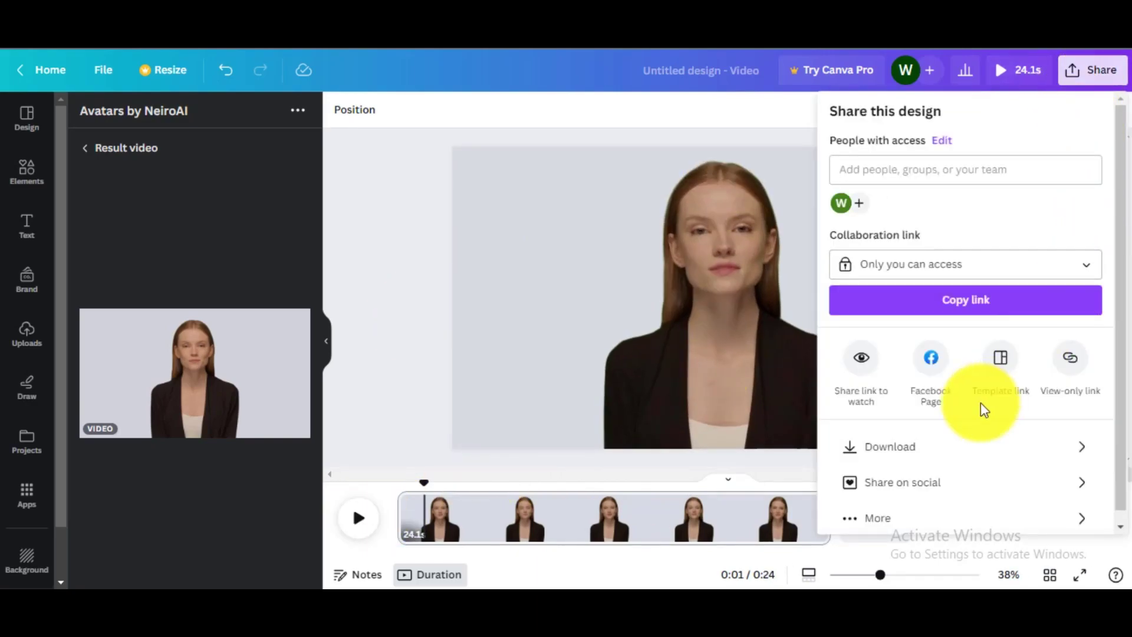
pyautogui.click(947, 447)
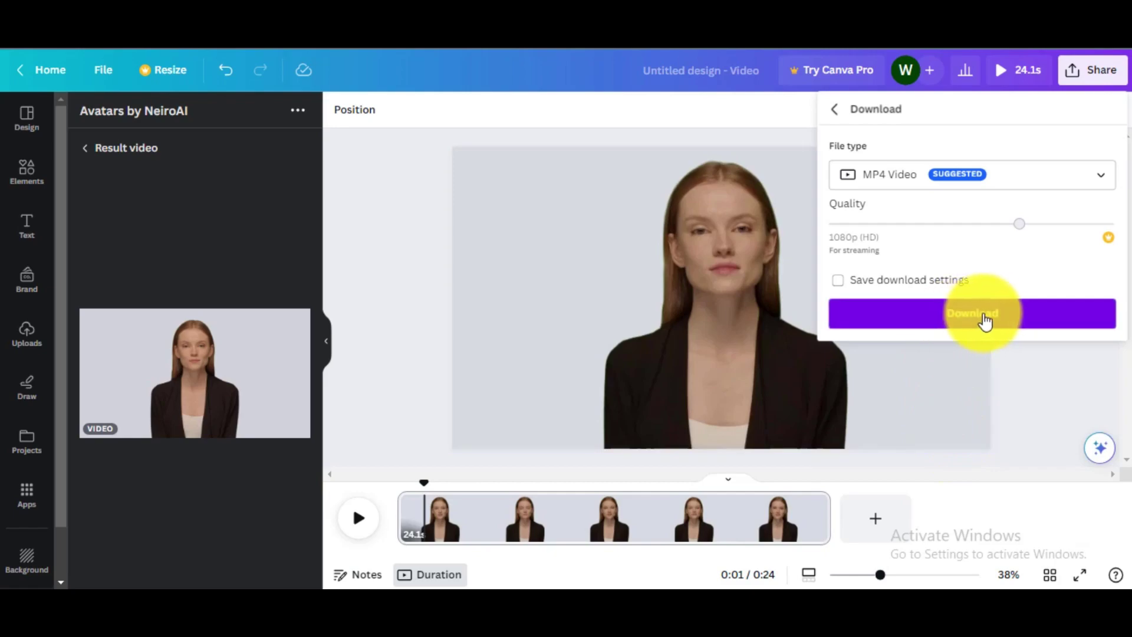
pyautogui.click(995, 323)
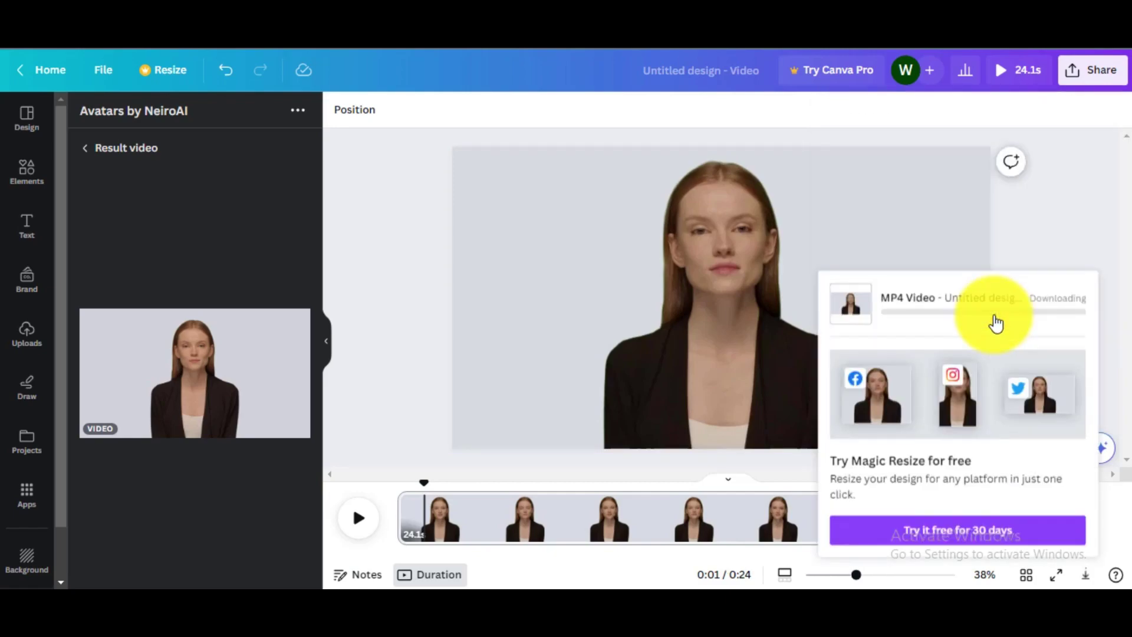